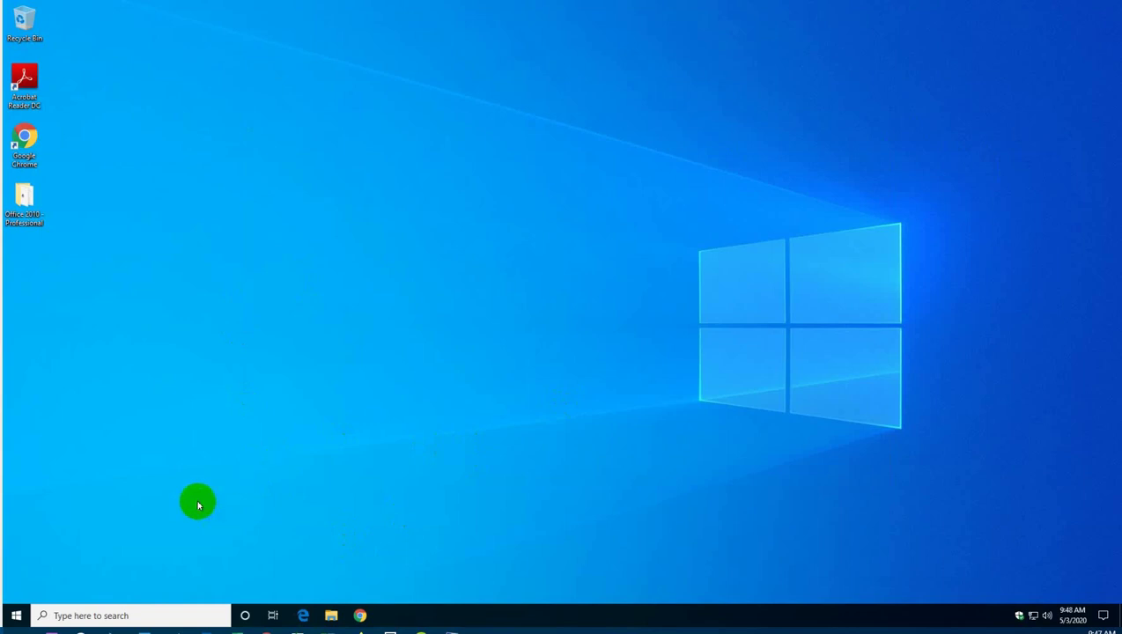
Review the installed programs list in Control Panel, selecting Google Chrome.
left_click(16, 616)
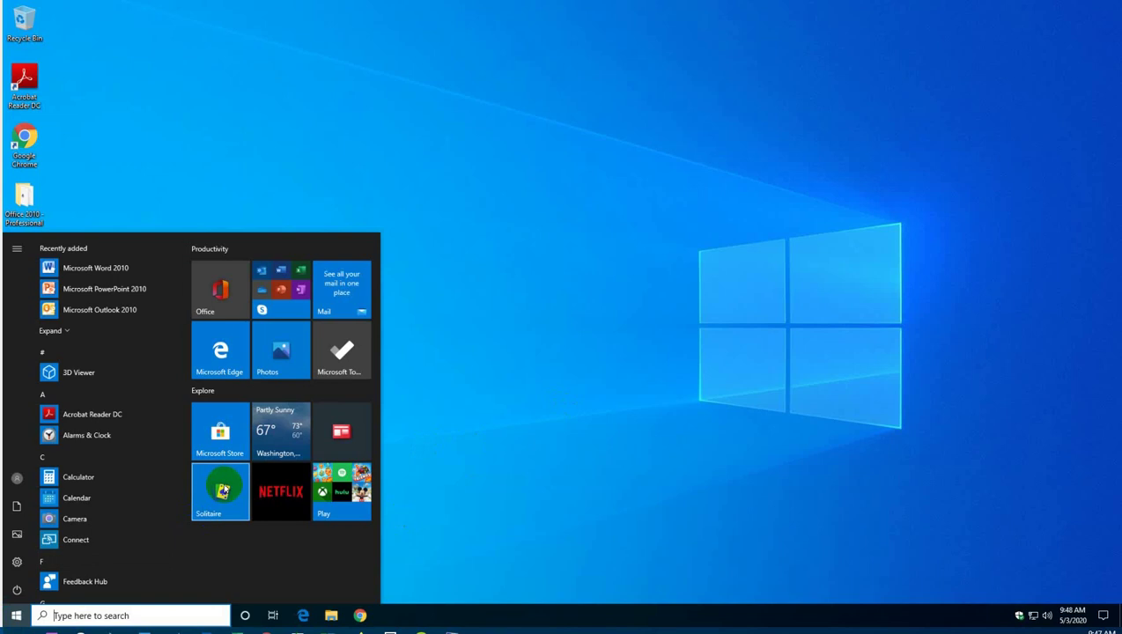
type("control")
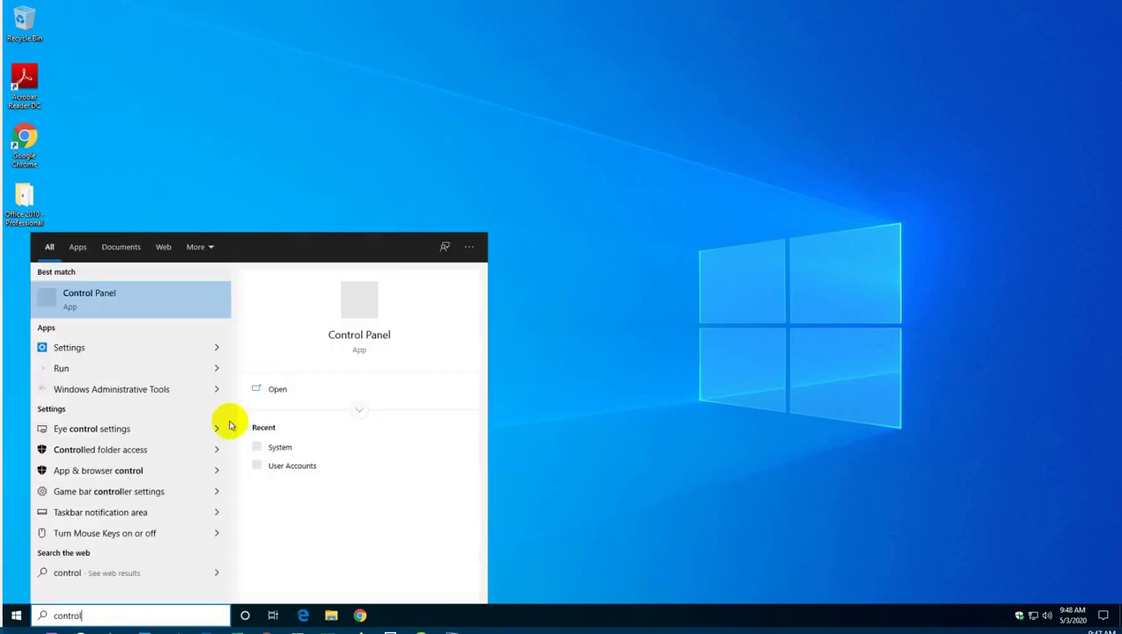
left_click(104, 296)
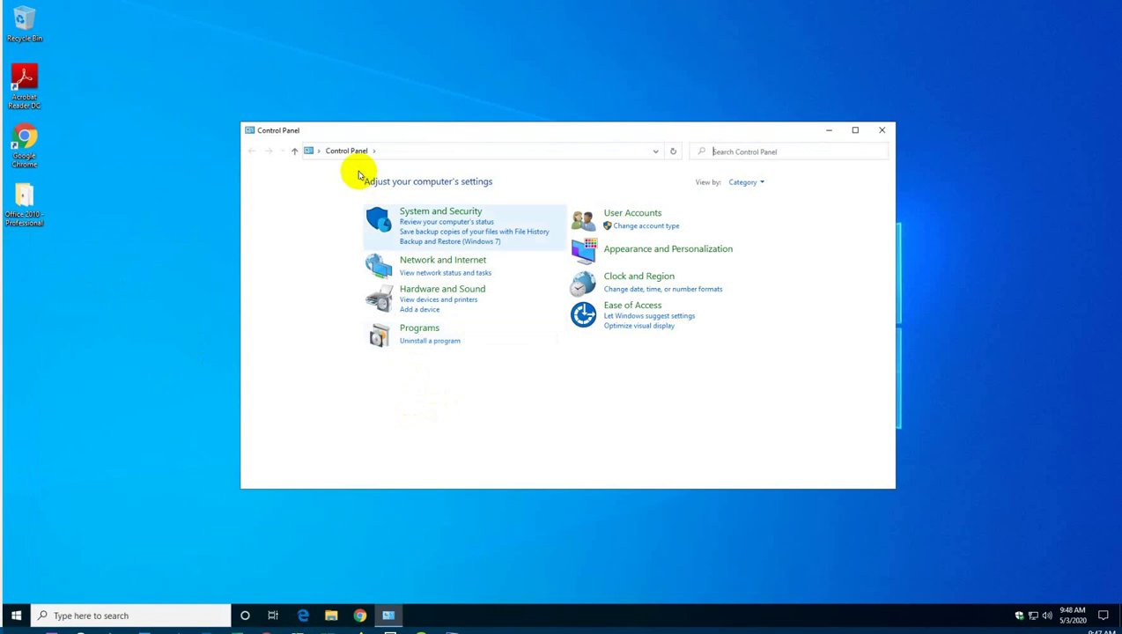
left_click(416, 343)
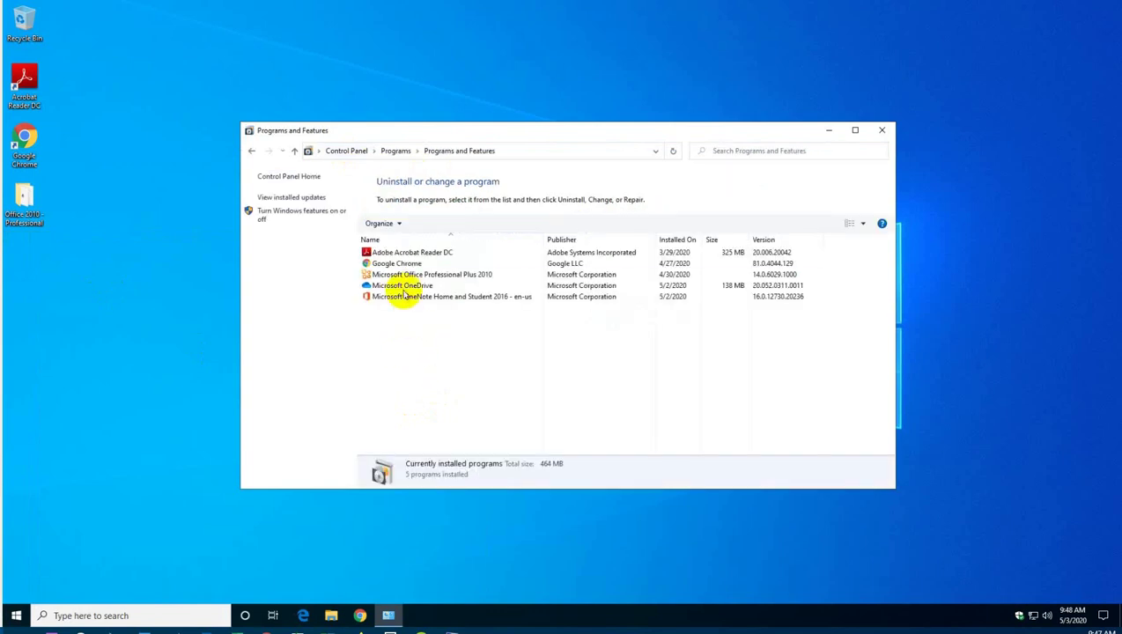
left_click(396, 263)
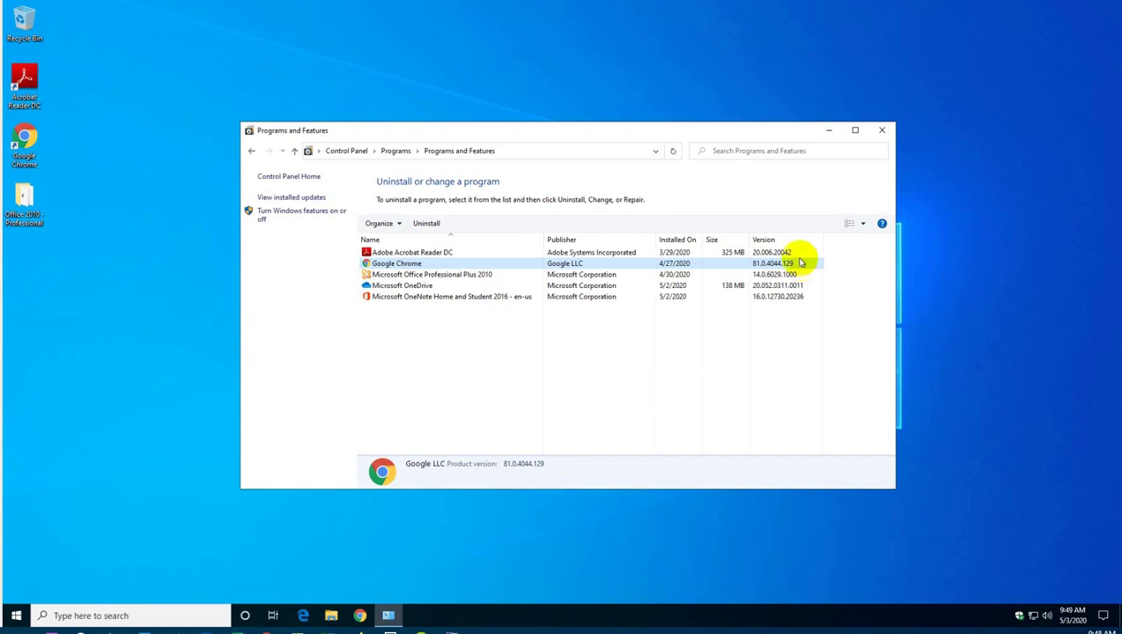
left_click(884, 132)
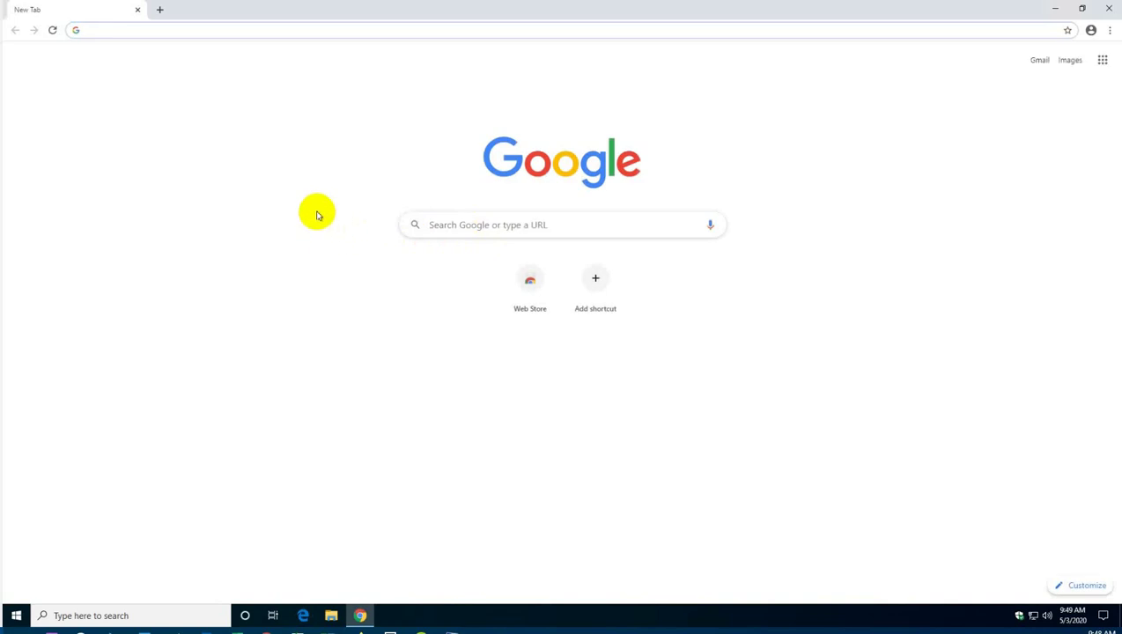
Search 'revo uninstaller portable' in Chrome and open the revouninstaller.com download page.
type("revol")
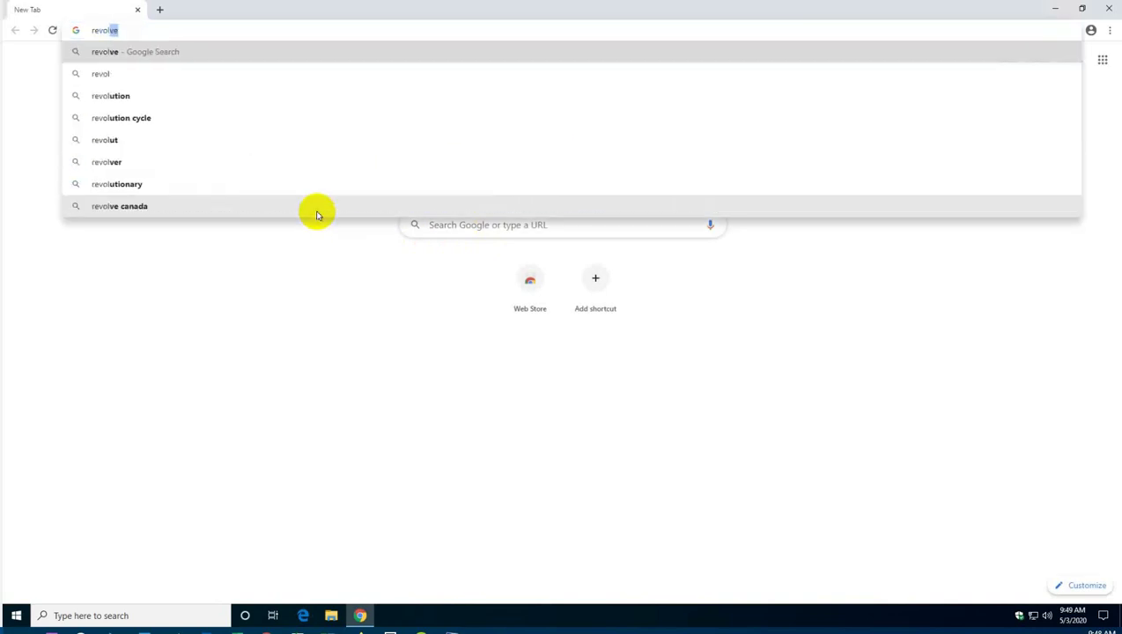
key("BackSpace")
key("BackSpace")
type("un")
key("Down")
key("Down")
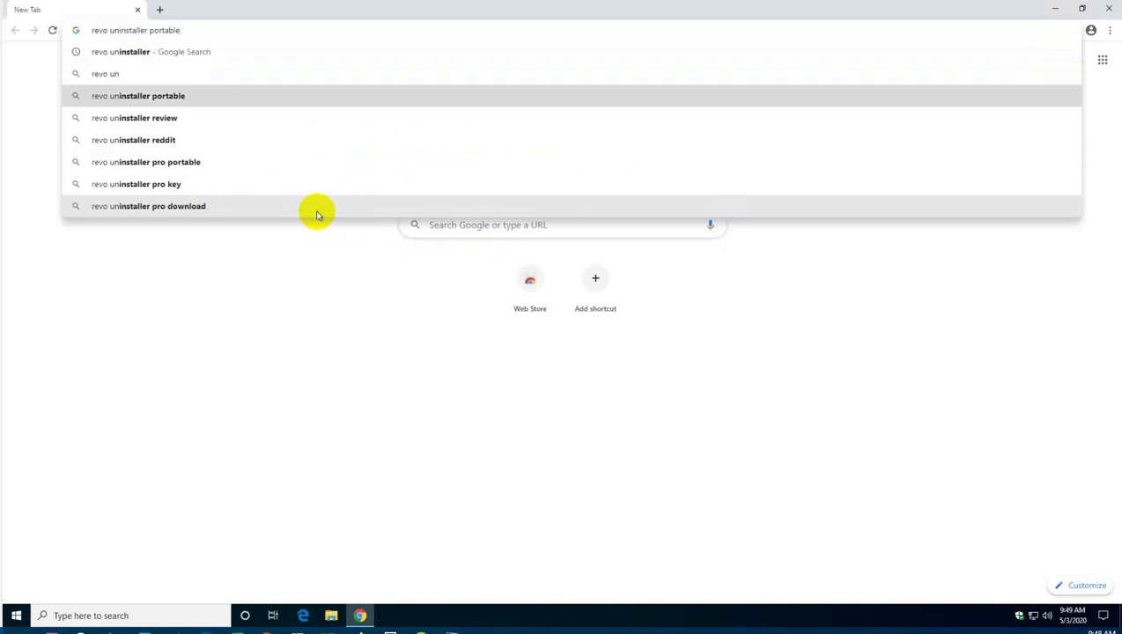
key("Return")
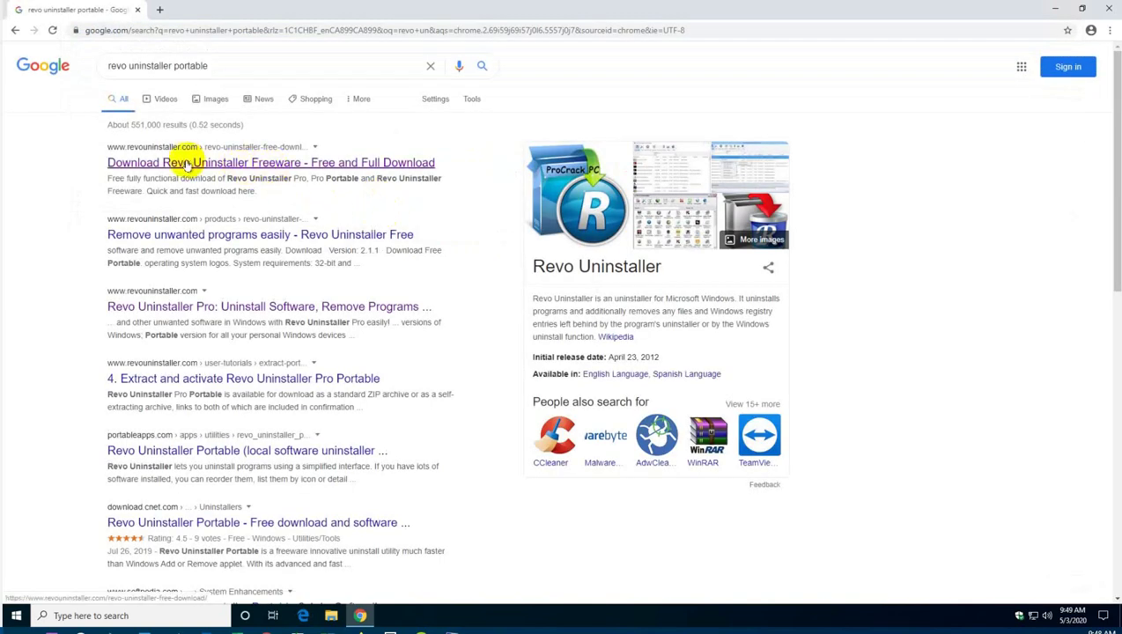
triple_click(102, 148)
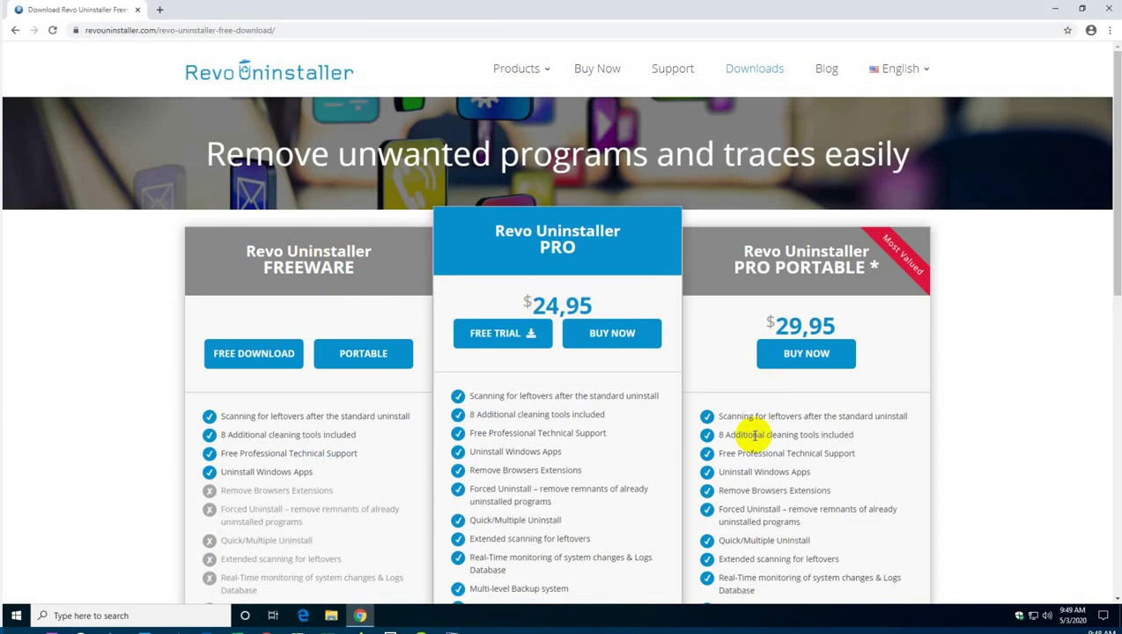
scroll(356, 301, "down", 1)
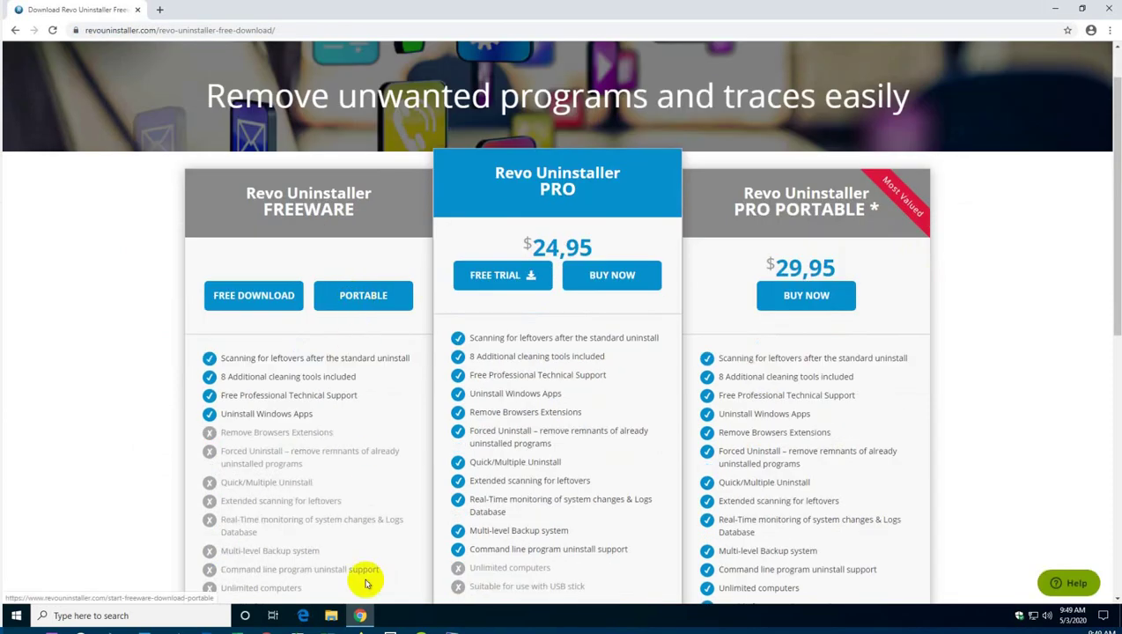
Open Downloads in File Explorer and look inside the RevoUninstaller_Portable zip.
left_click(331, 617)
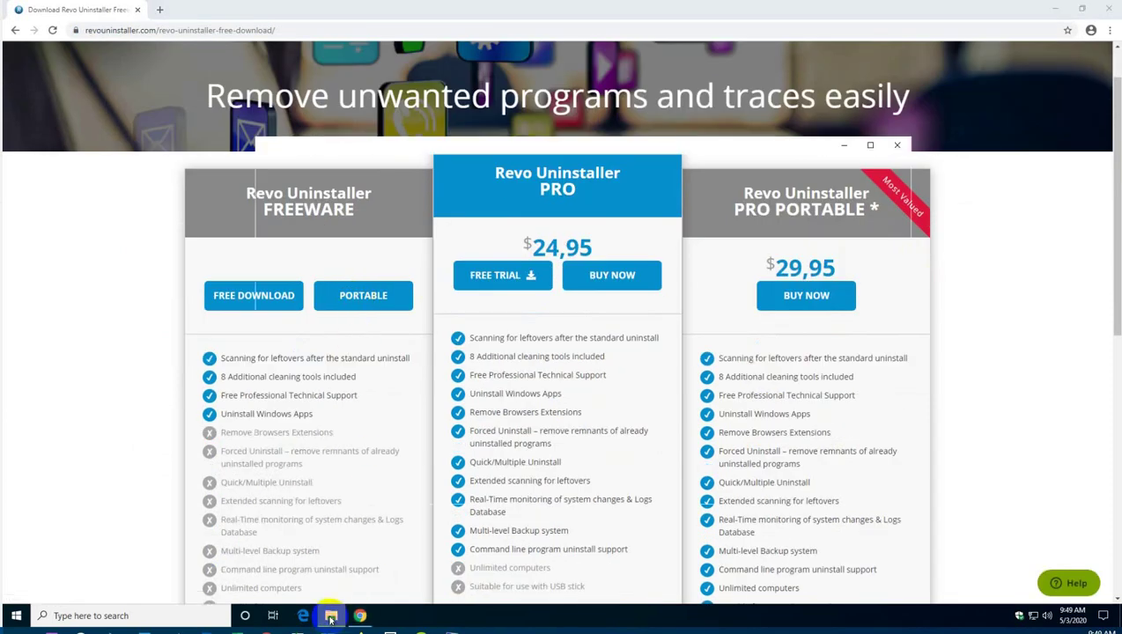
mouse_move(304, 282)
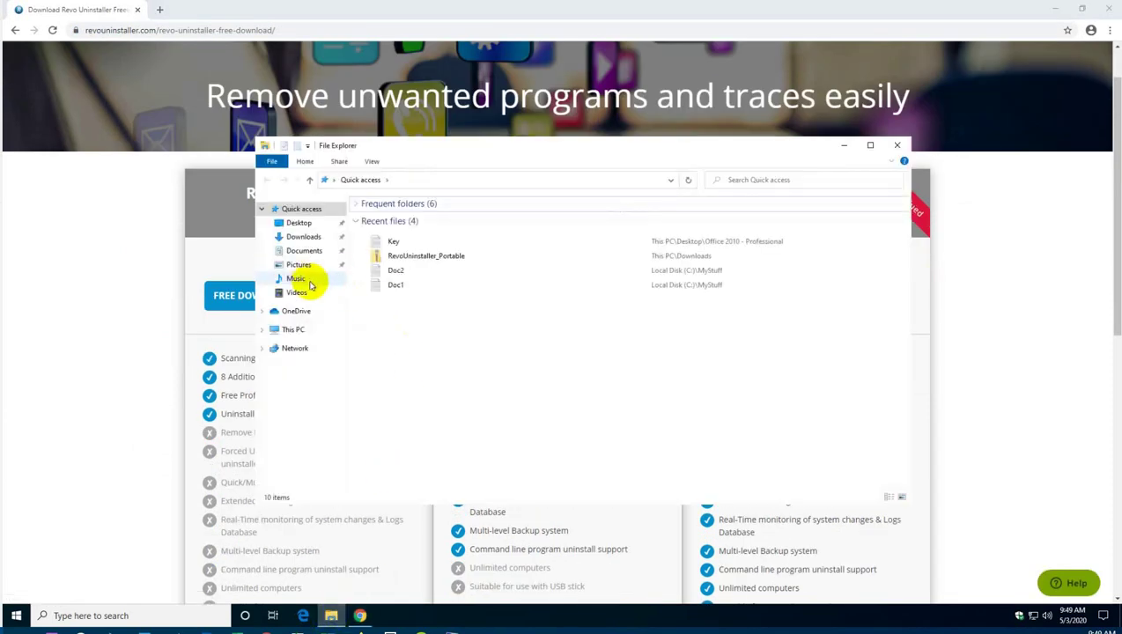
left_click(309, 237)
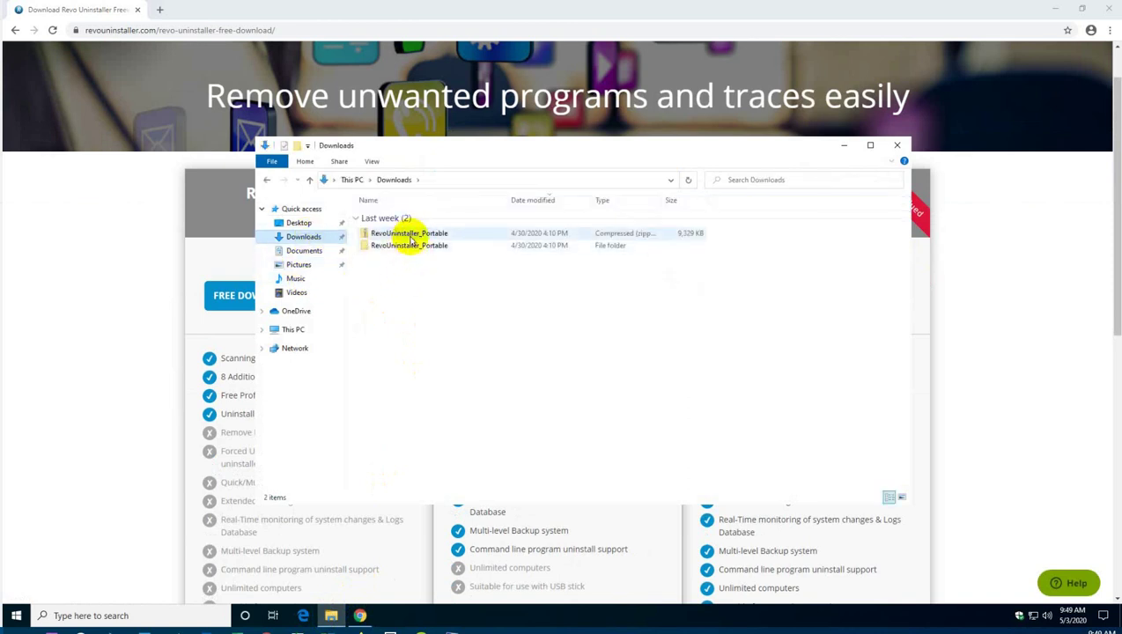
double_click(409, 235)
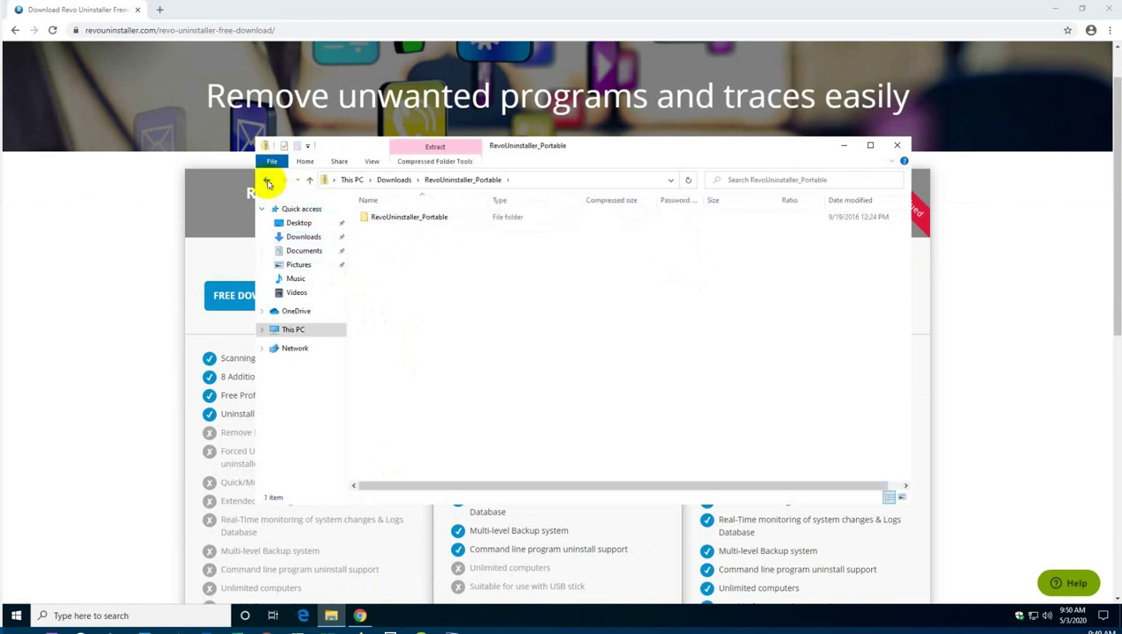
left_click(267, 180)
Start Extract All on the zip, inspect the destination path, then cancel.
right_click(388, 234)
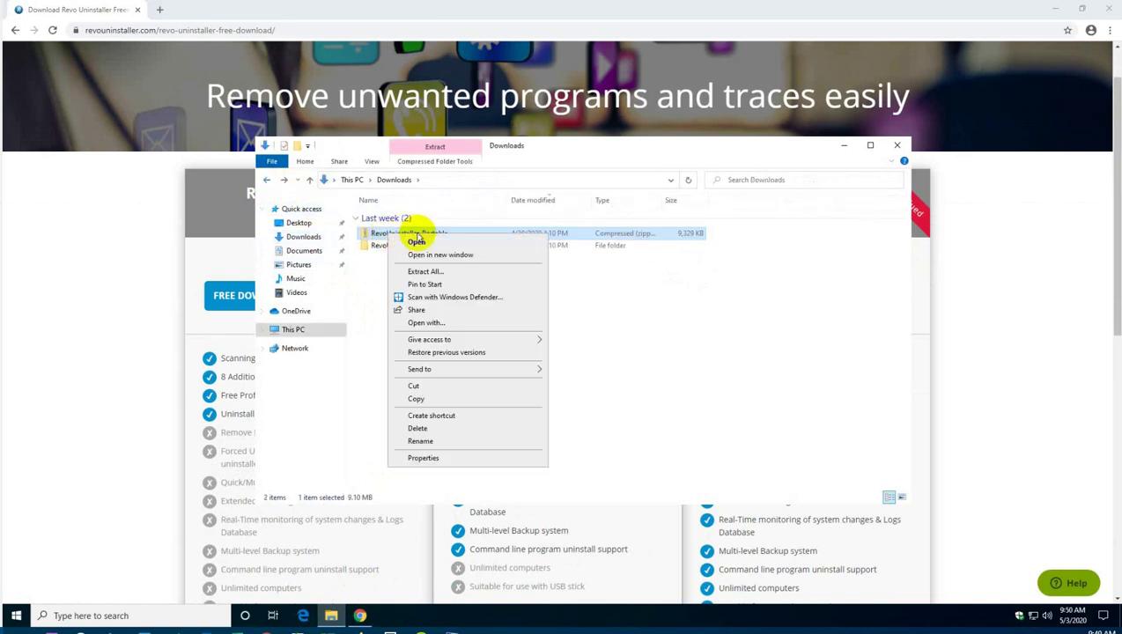
left_click(426, 273)
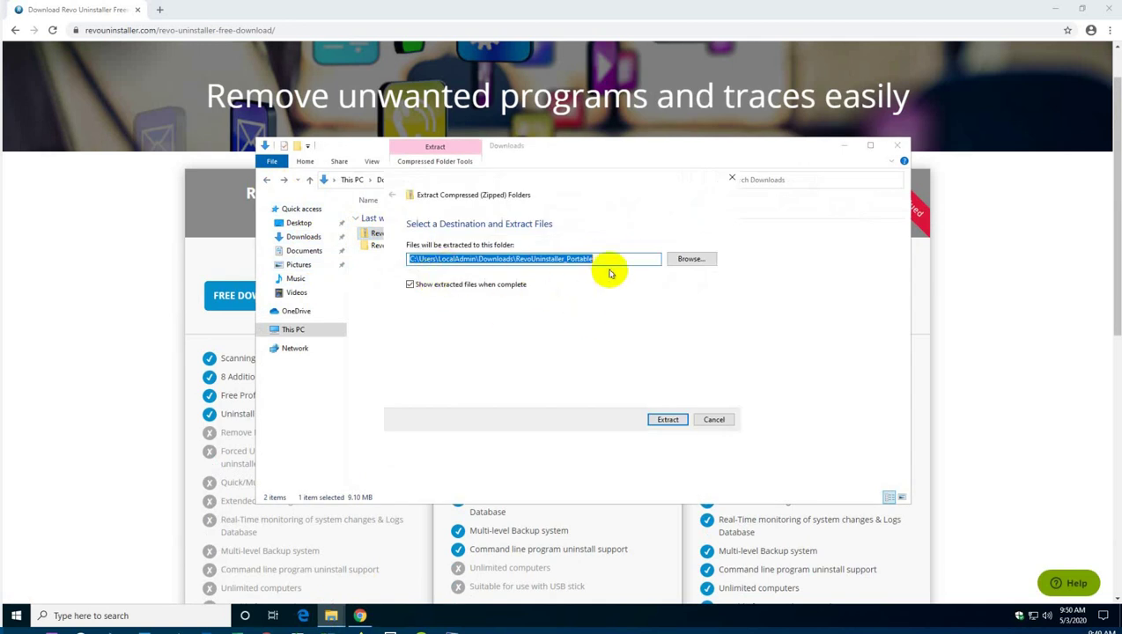
left_click(604, 258)
double_click(485, 258)
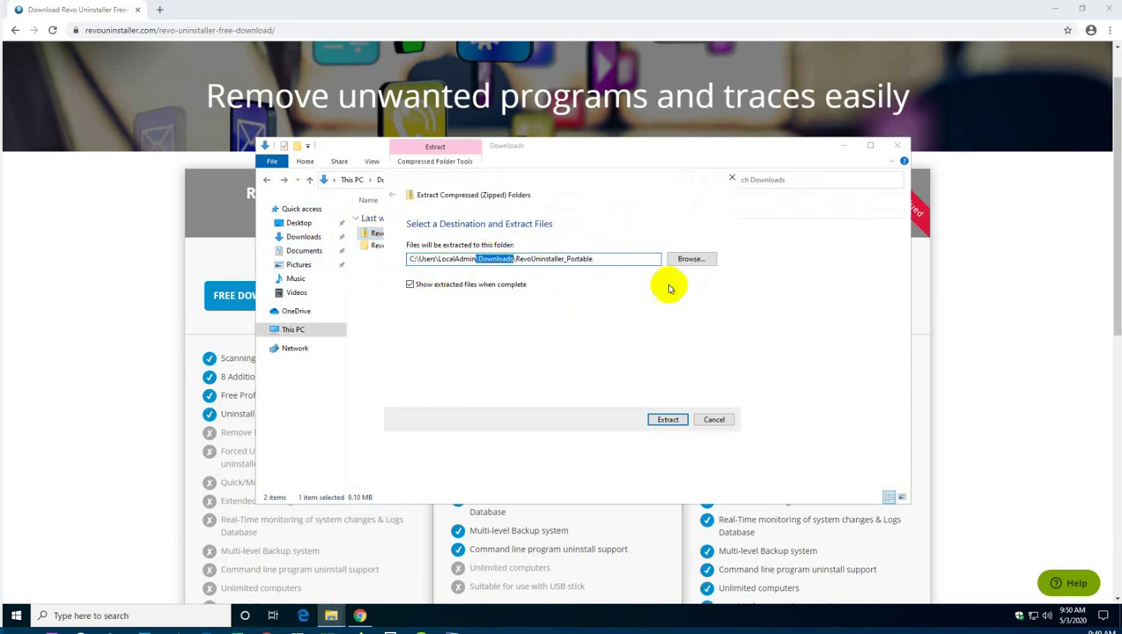
left_click(714, 421)
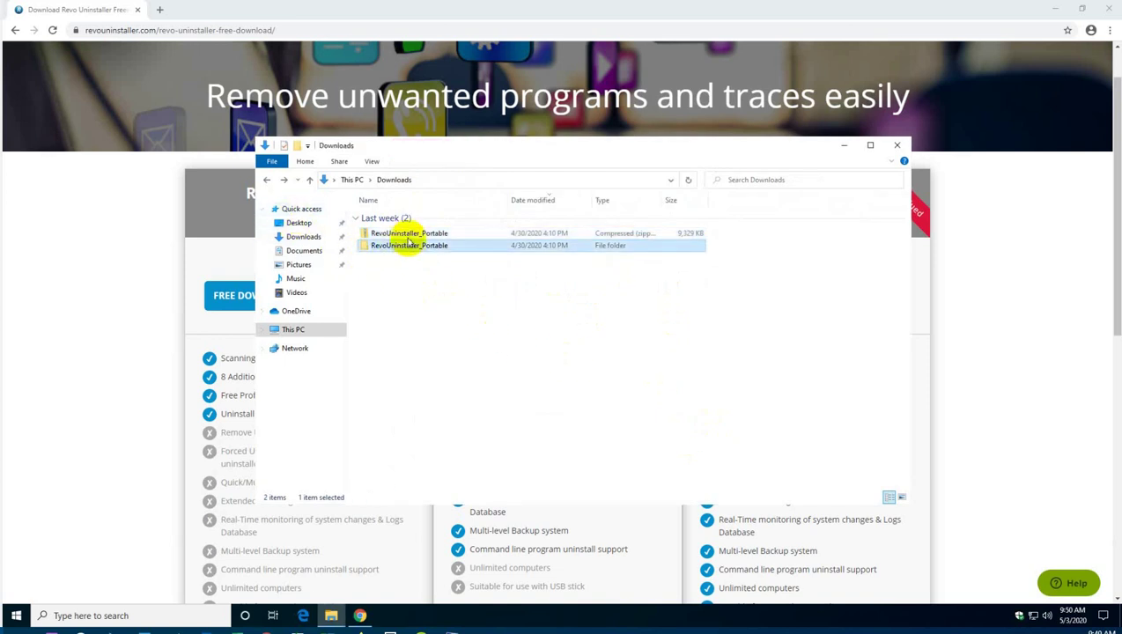
Delete the RevoUninstaller_Portable zip and browse the extracted folder to the RevoUPort application.
right_click(406, 234)
left_click(439, 424)
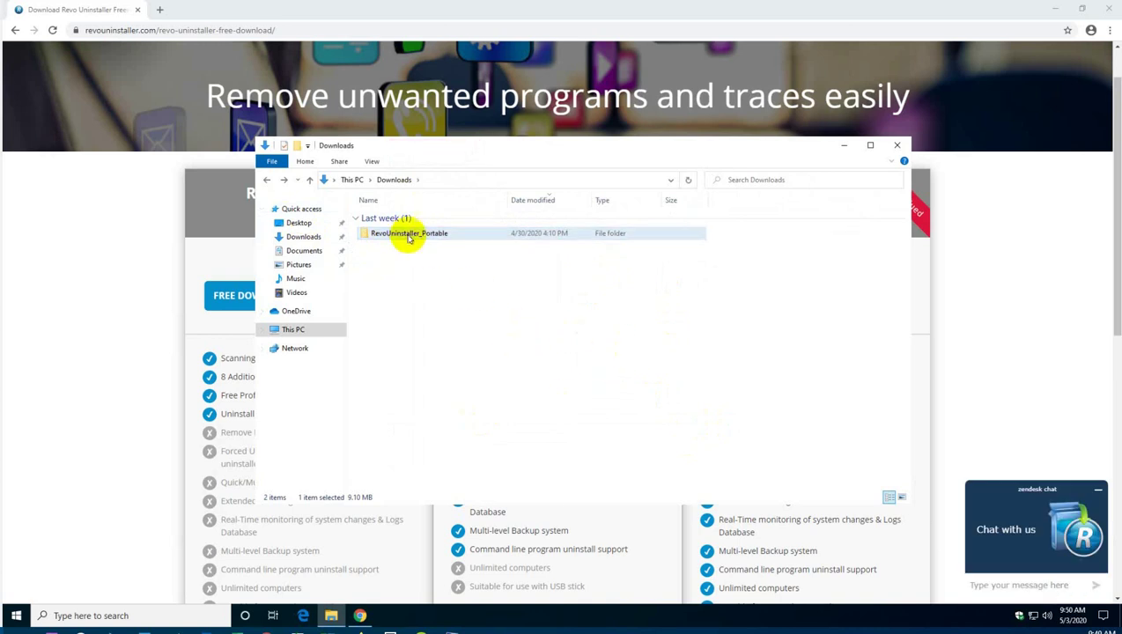
double_click(404, 232)
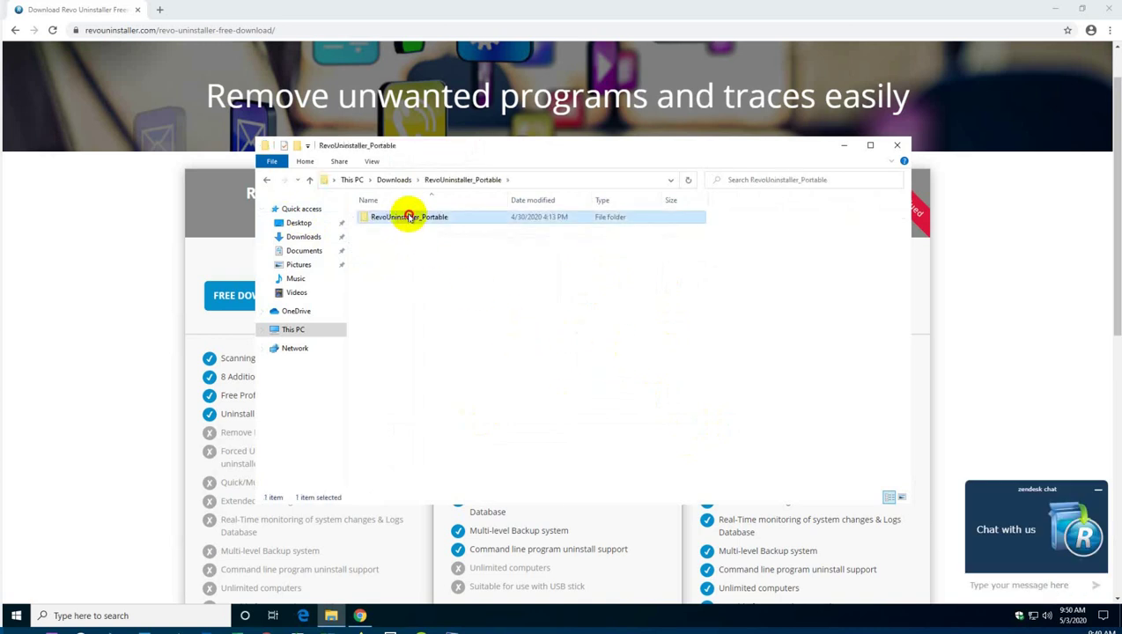
double_click(409, 218)
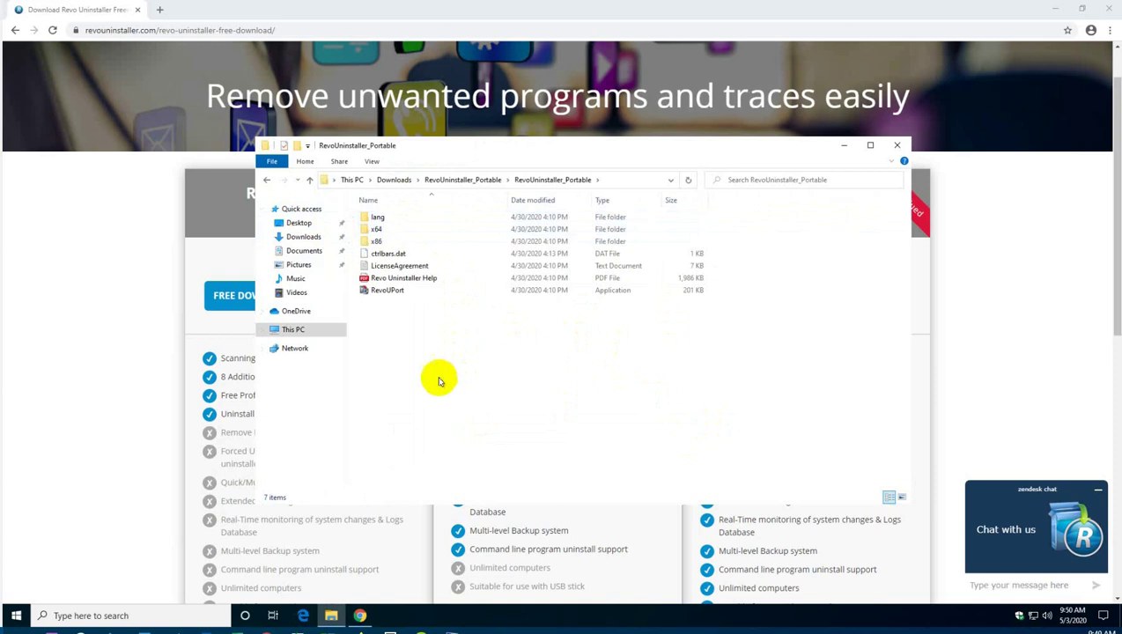
left_click(392, 293)
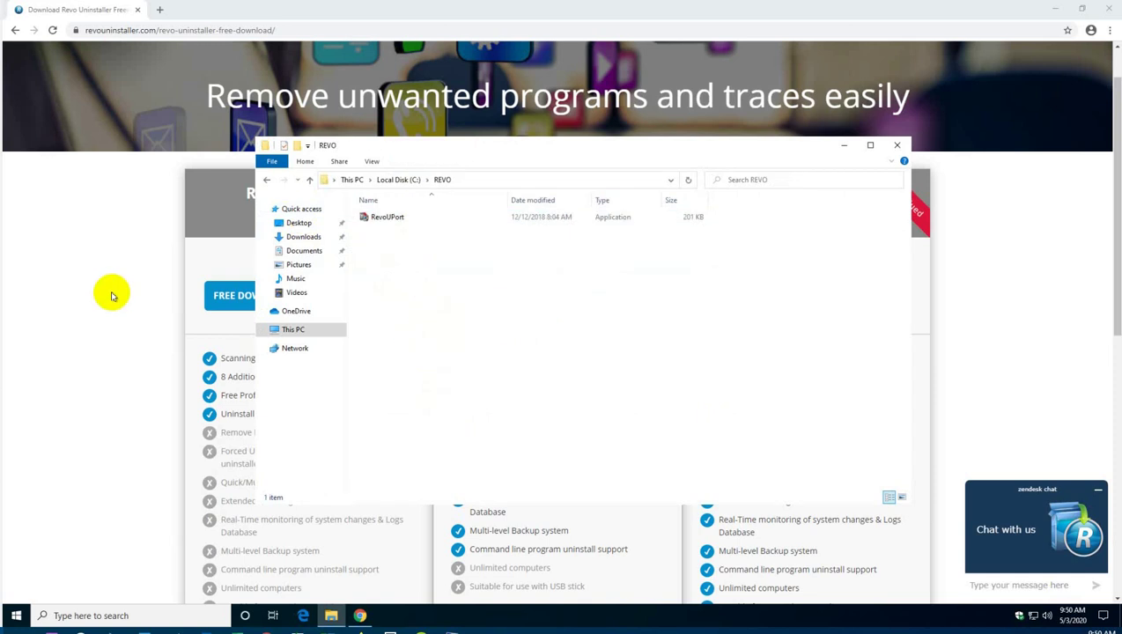
left_click(312, 32)
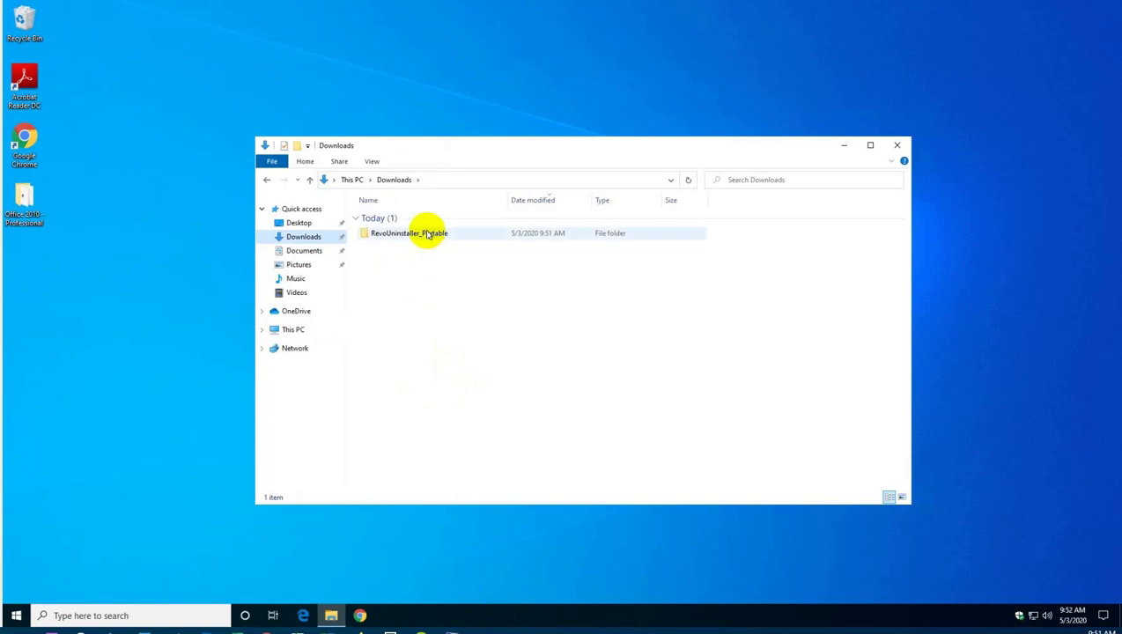
Copy the RevoUninstaller_Portable folder and open C:\REVO\RevoUninstaller_Portable.
left_click(431, 237)
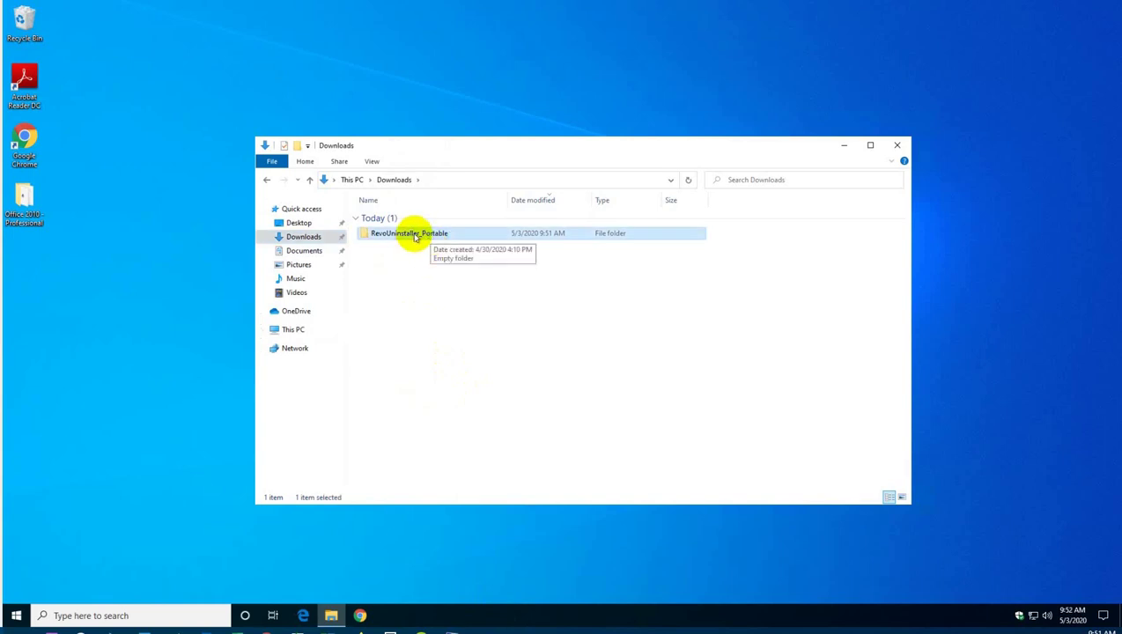
right_click(414, 236)
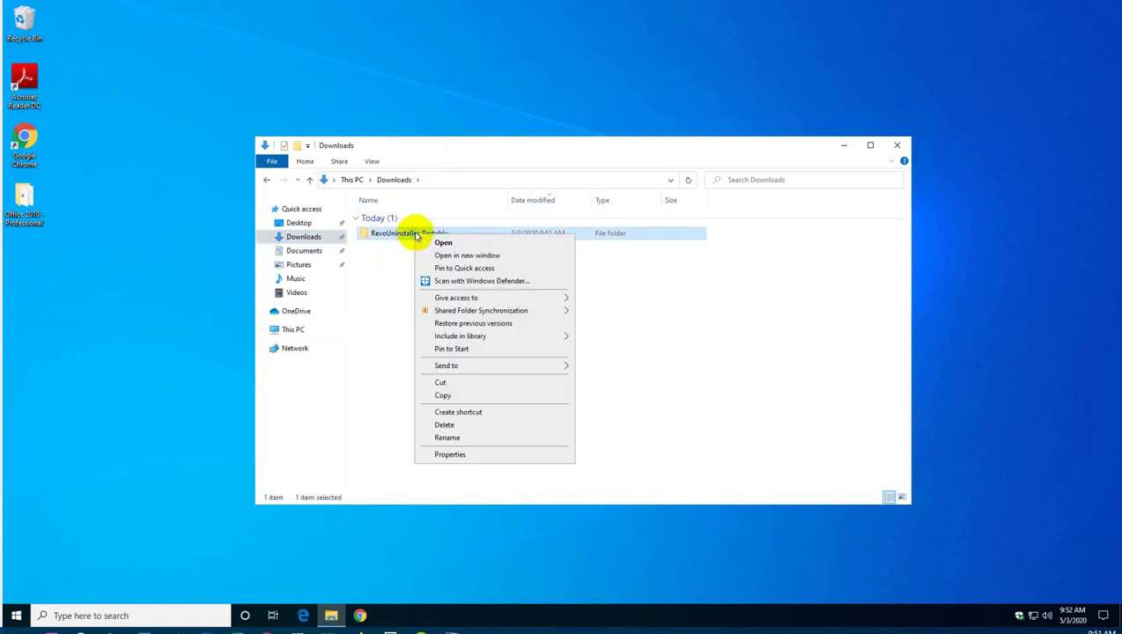
left_click(443, 396)
left_click(304, 330)
double_click(582, 344)
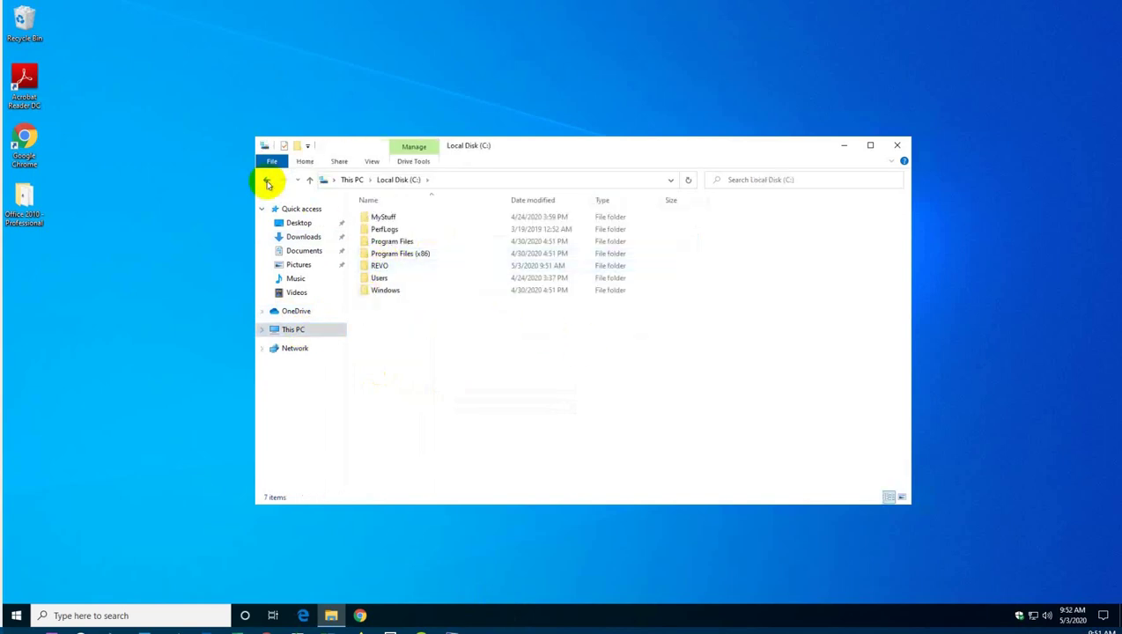
left_click(268, 182)
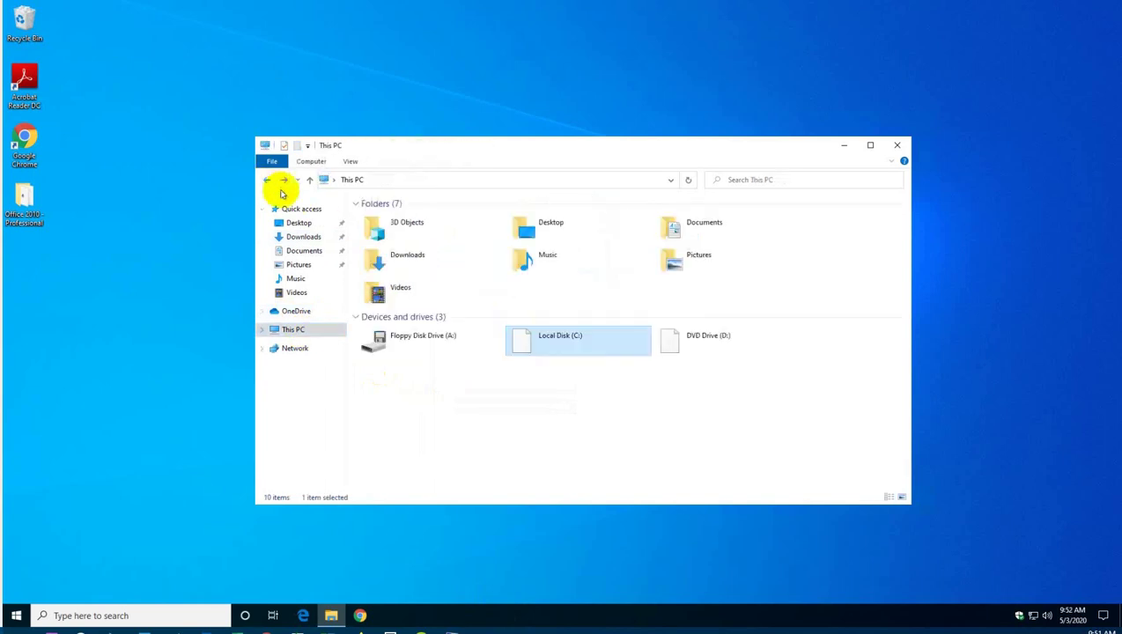
double_click(555, 348)
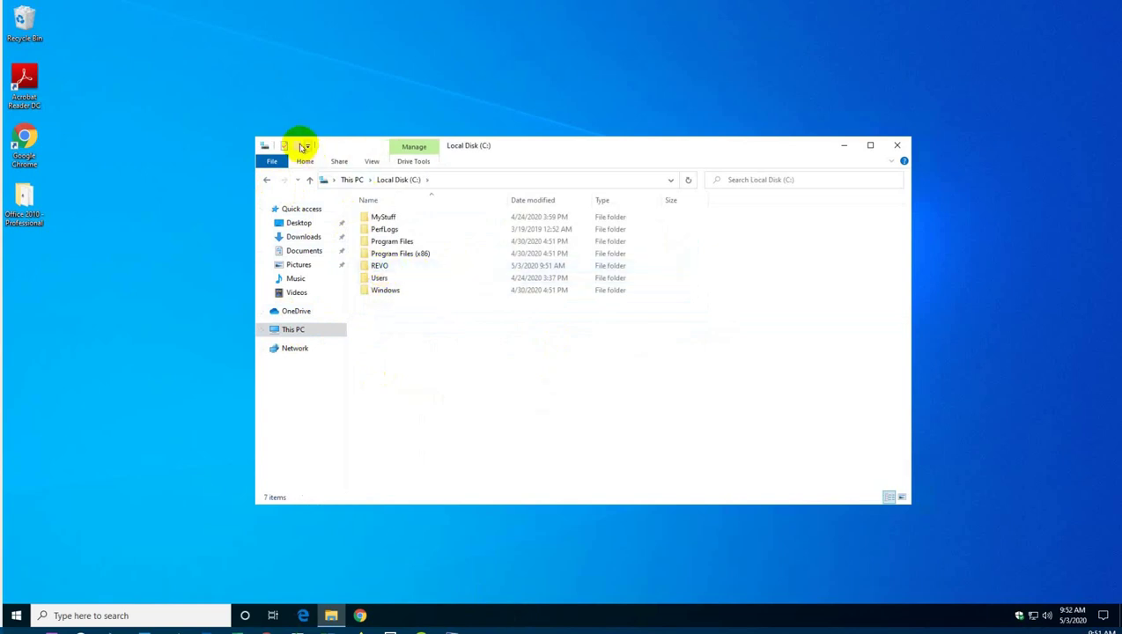
double_click(381, 266)
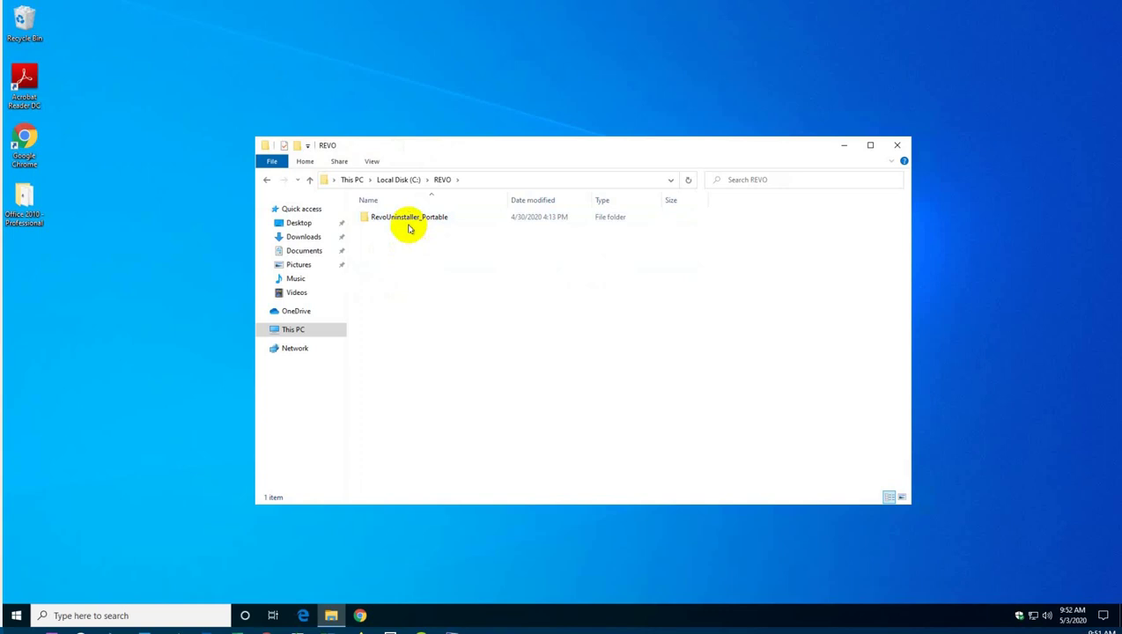
double_click(407, 219)
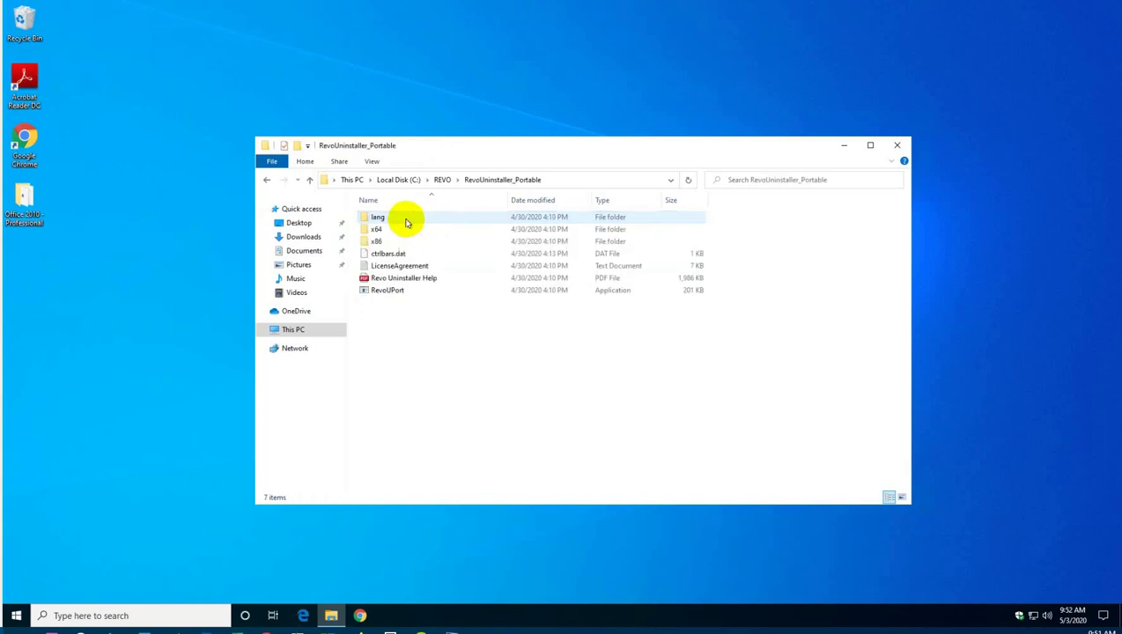
Run RevoUPort as administrator and accept the licence agreement.
right_click(386, 291)
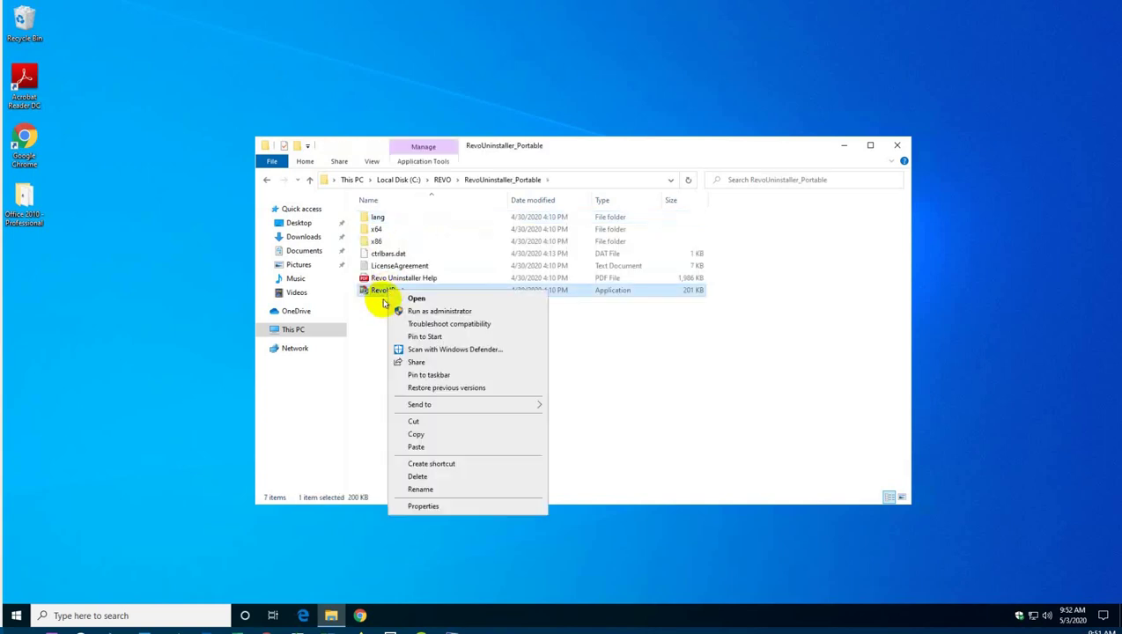
left_click(424, 313)
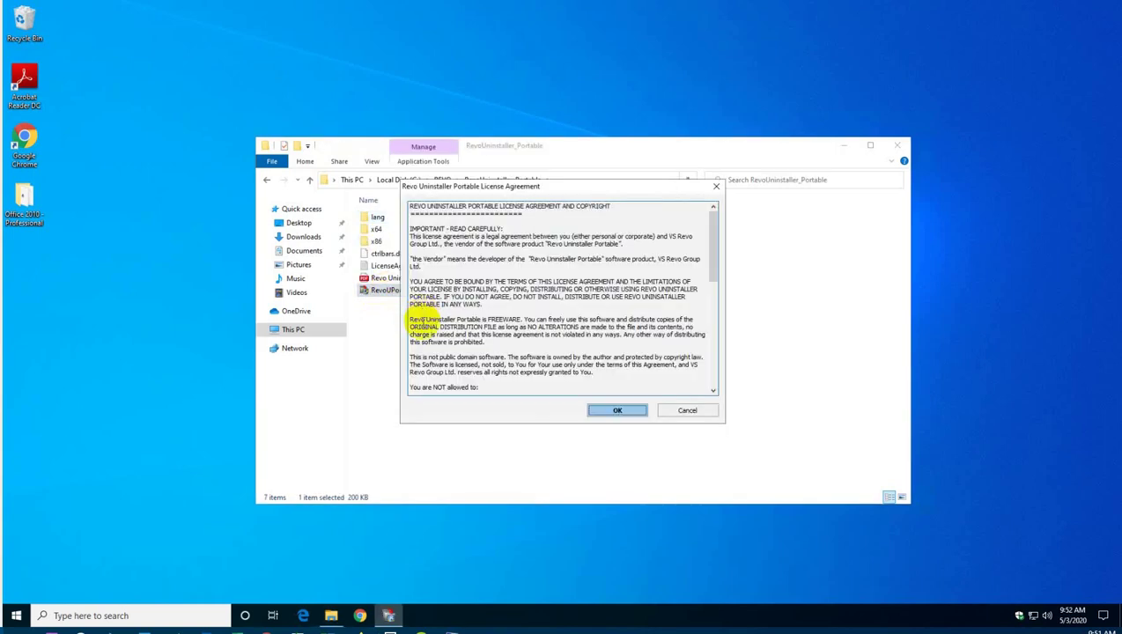
left_click(617, 410)
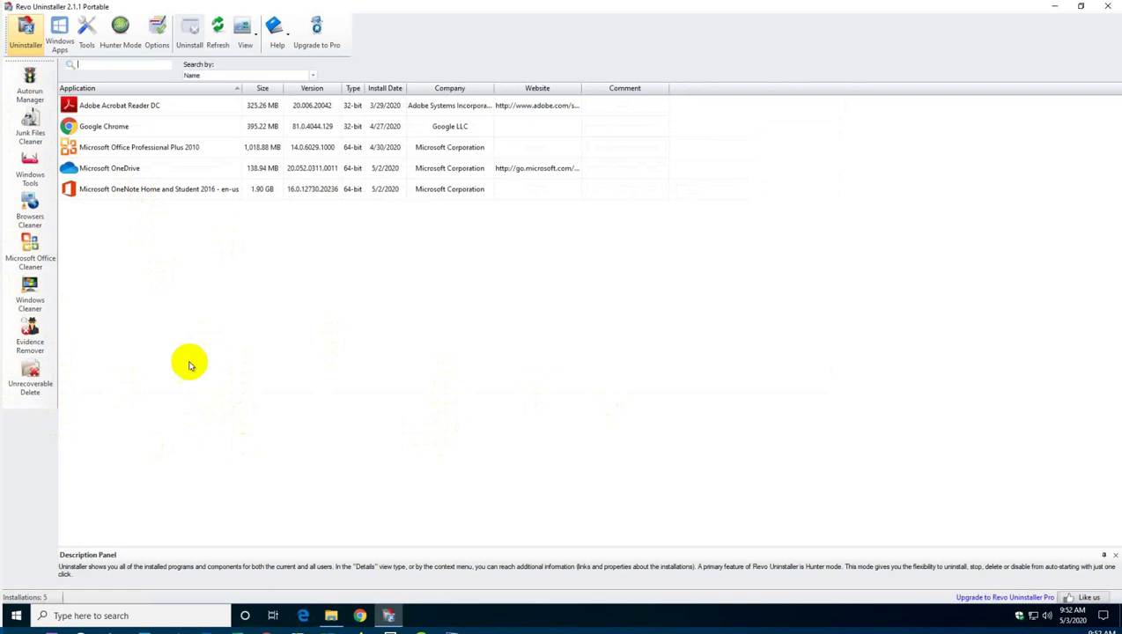
Uninstall Microsoft Office Professional Plus 2010, accepting the shared-location warning on the second attempt.
left_click(186, 151)
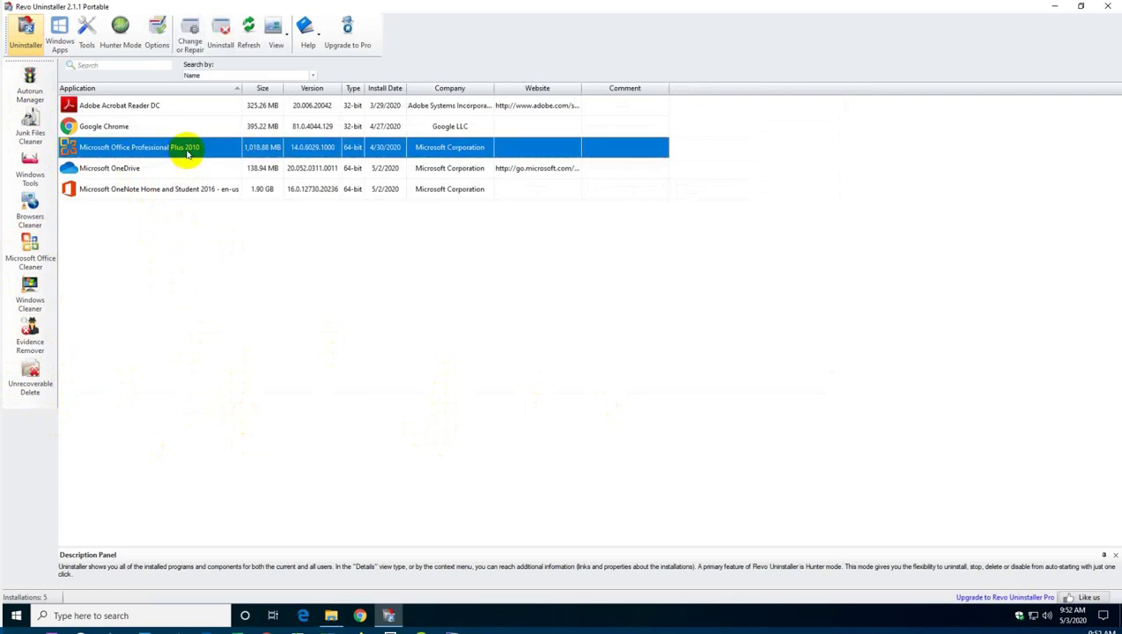
right_click(189, 149)
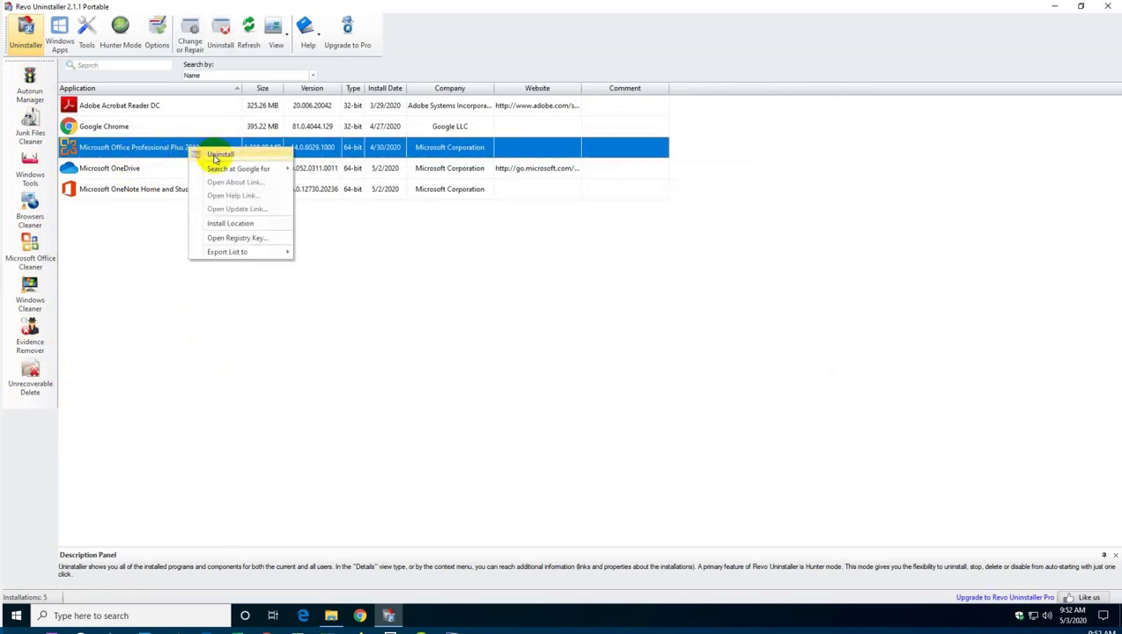
left_click(216, 156)
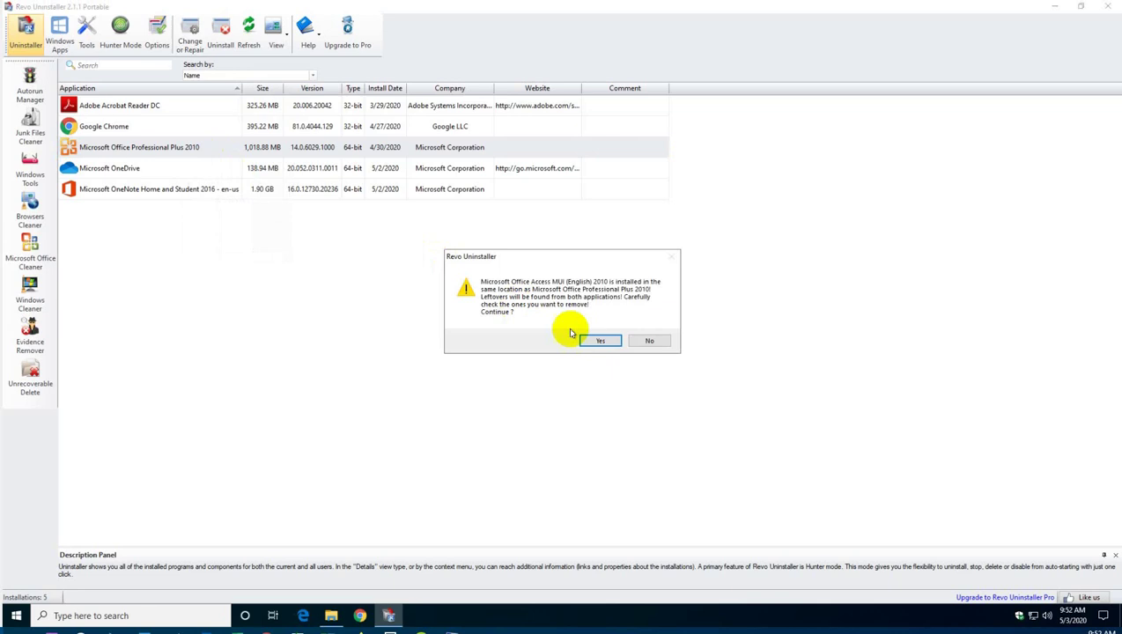
left_click(649, 341)
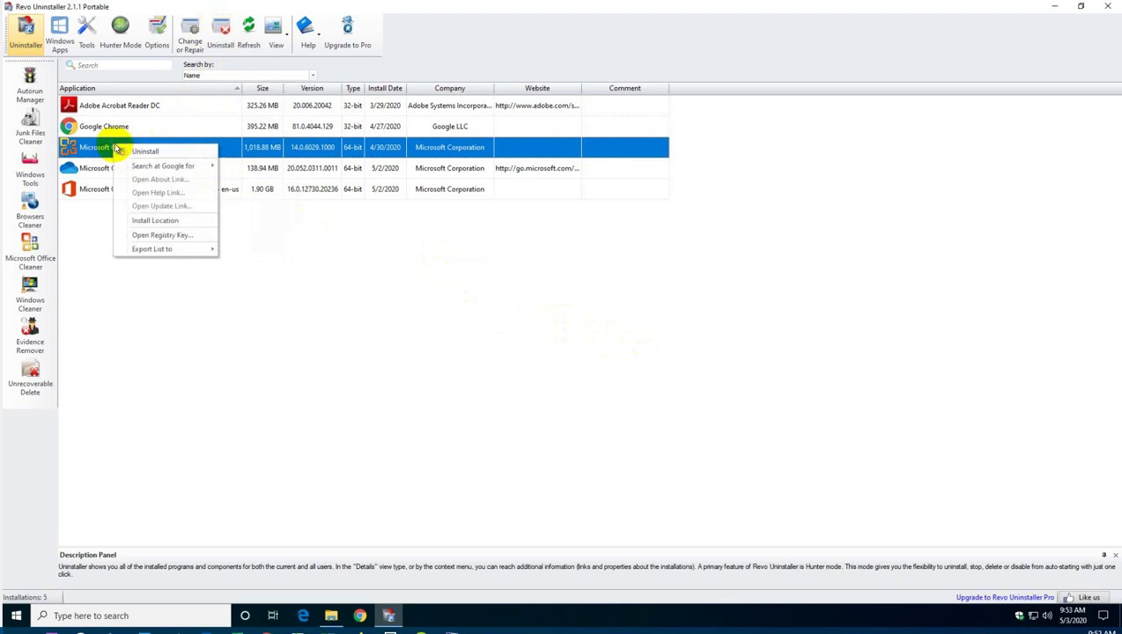
left_click(146, 151)
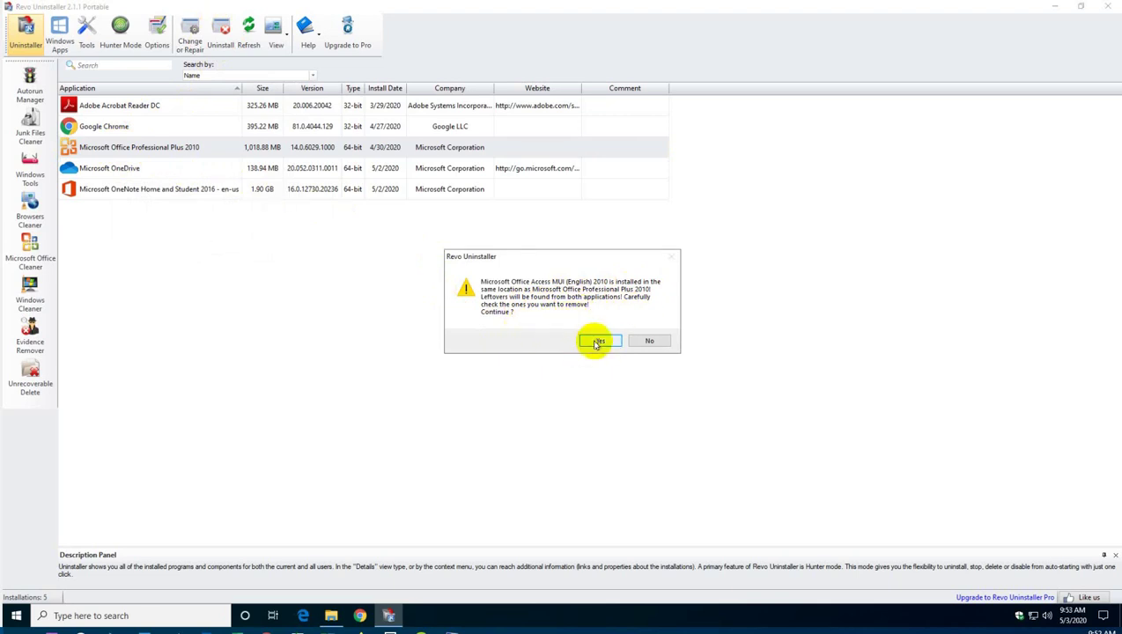
left_click(596, 342)
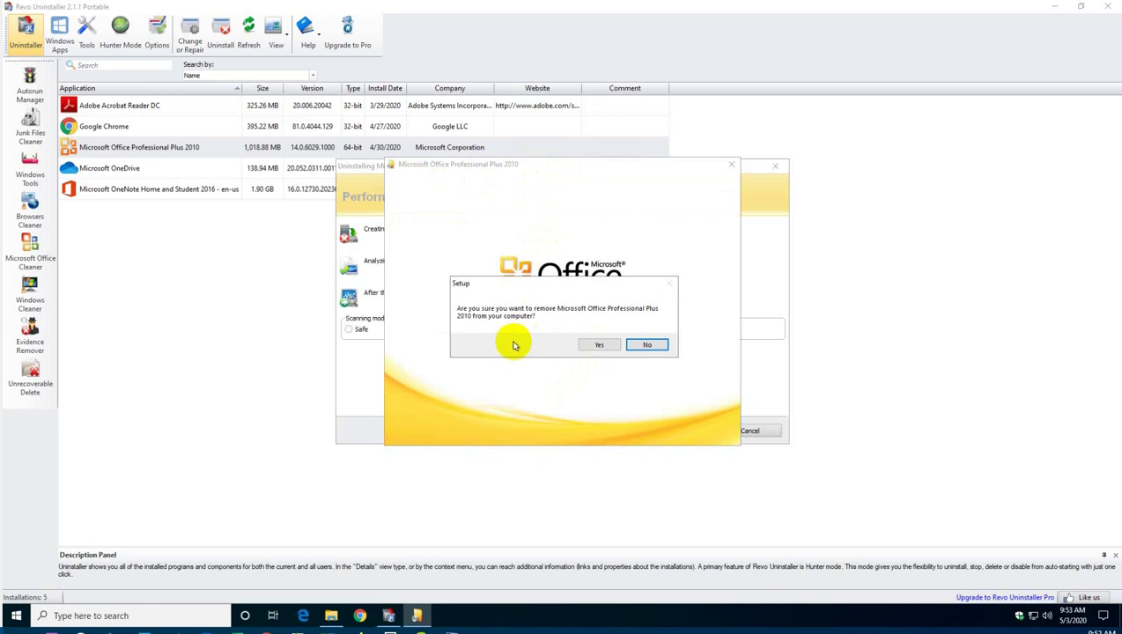
Confirm Office 2010 removal in Office Setup and arrange the windows while it uninstalls.
left_click(598, 345)
left_click_drag(545, 166, 174, 141)
left_click_drag(466, 165, 542, 142)
left_click(417, 616)
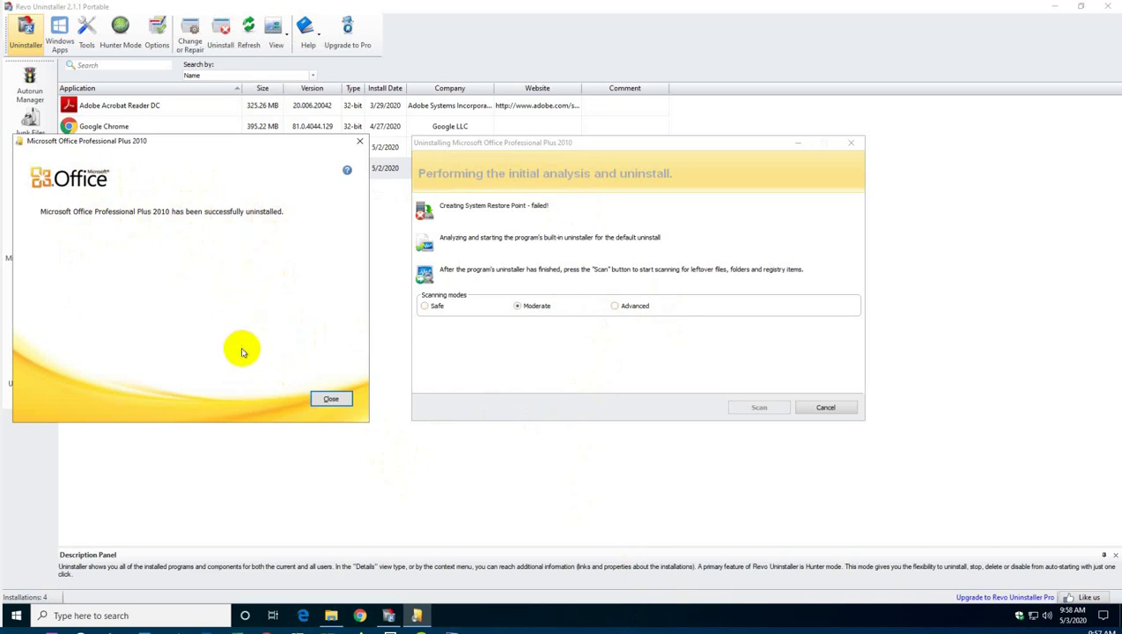
Close Office's uninstaller, decline the reboot, and choose Advanced scanning mode.
left_click(331, 400)
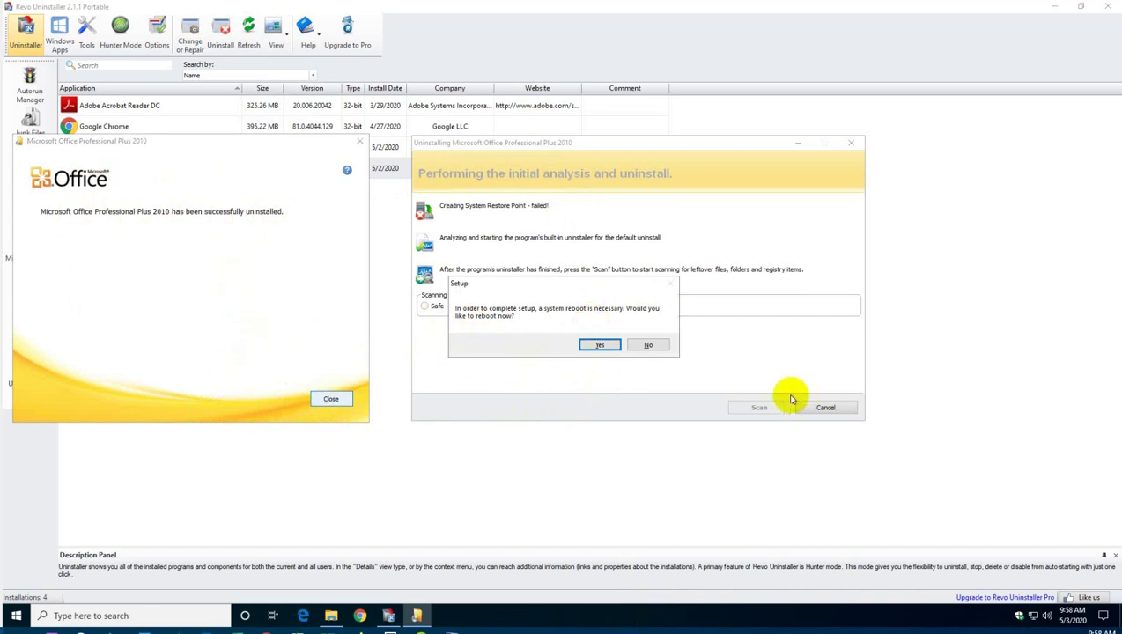
left_click(651, 345)
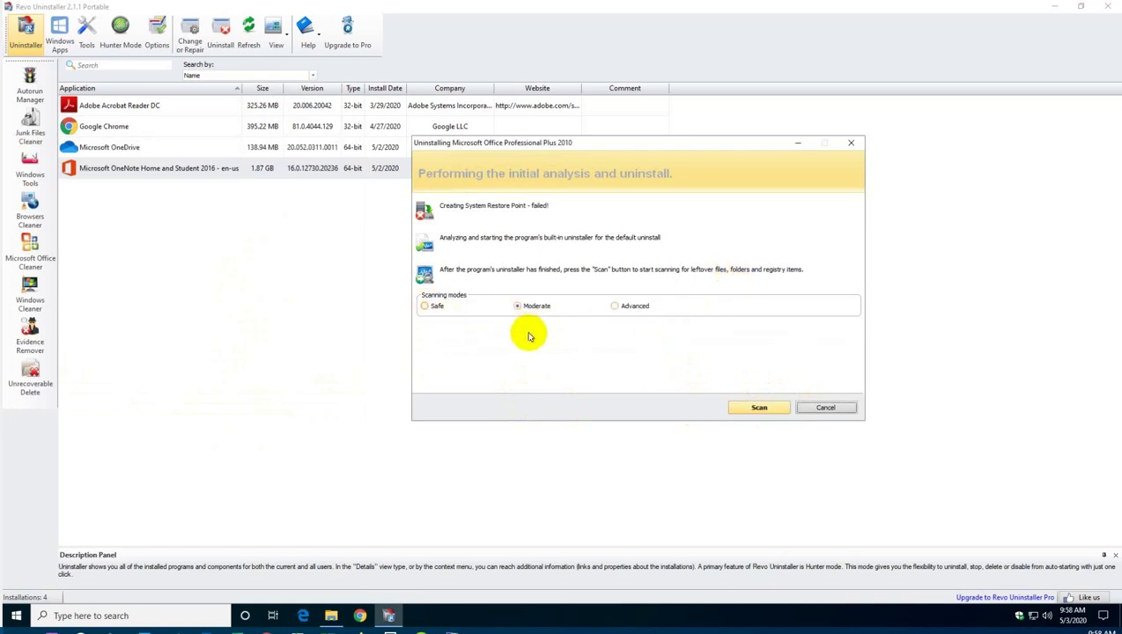
left_click(637, 308)
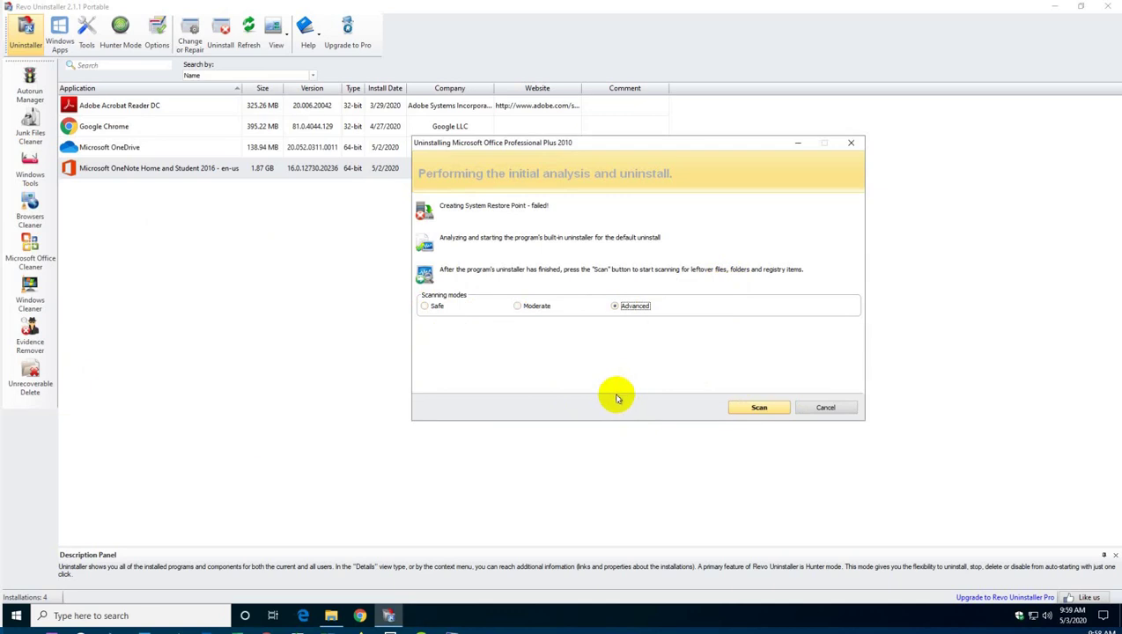
Scan for Office 2010 leftovers and delete all found registry items.
left_click(759, 410)
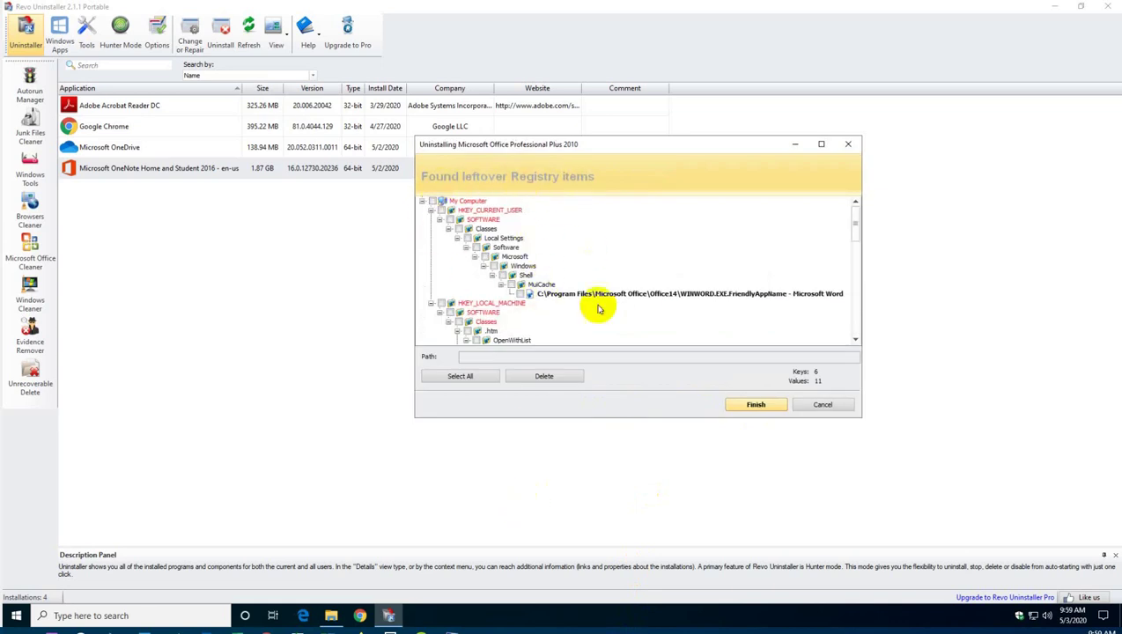
left_click(857, 254)
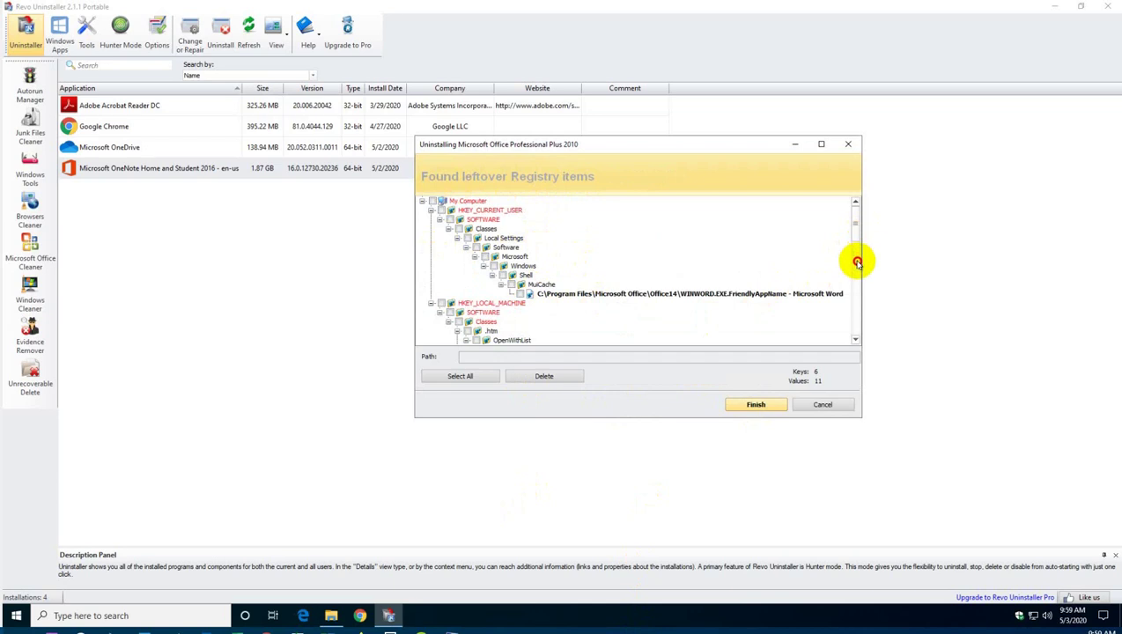
left_click_drag(858, 230, 858, 283)
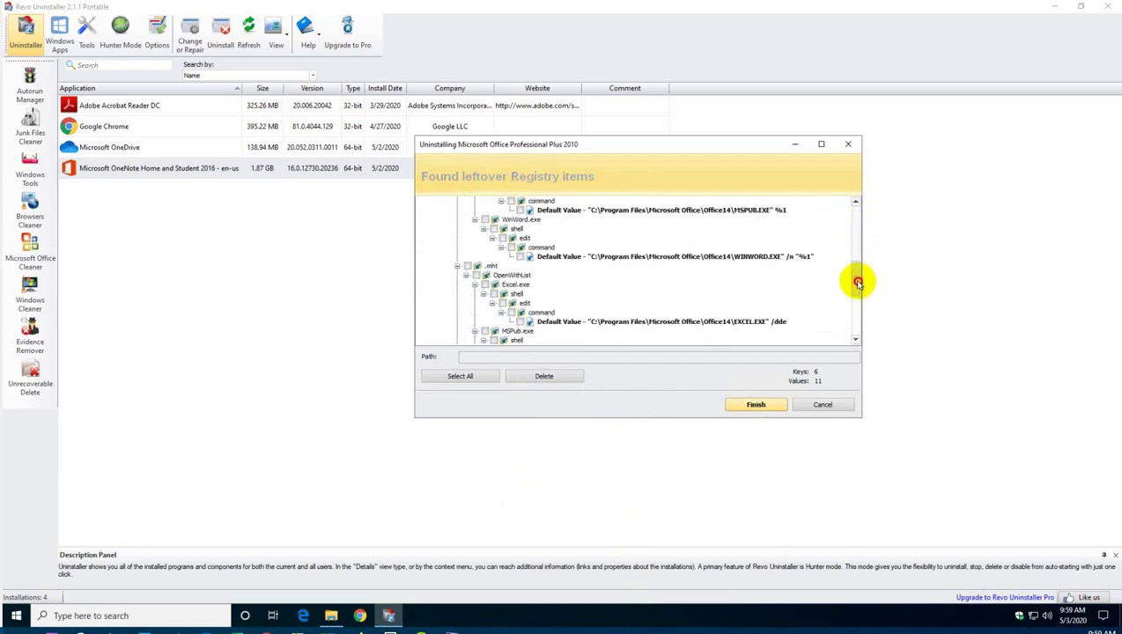
mouse_move(859, 279)
left_mouse_down()
mouse_move(864, 212)
mouse_move(482, 379)
left_mouse_up()
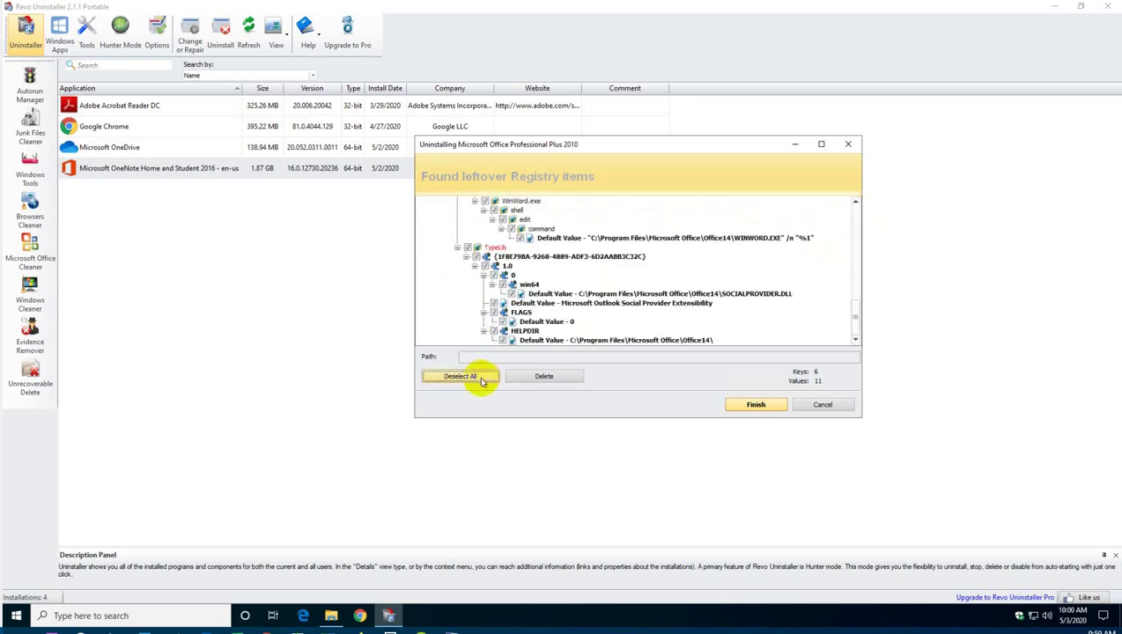
left_click(538, 377)
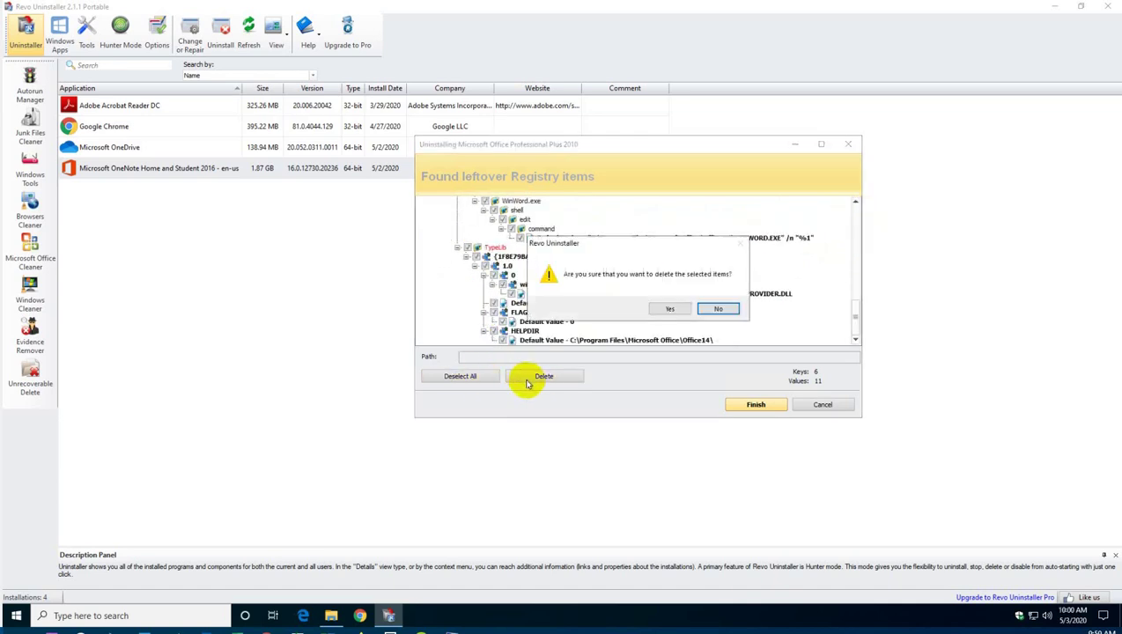
left_click(669, 312)
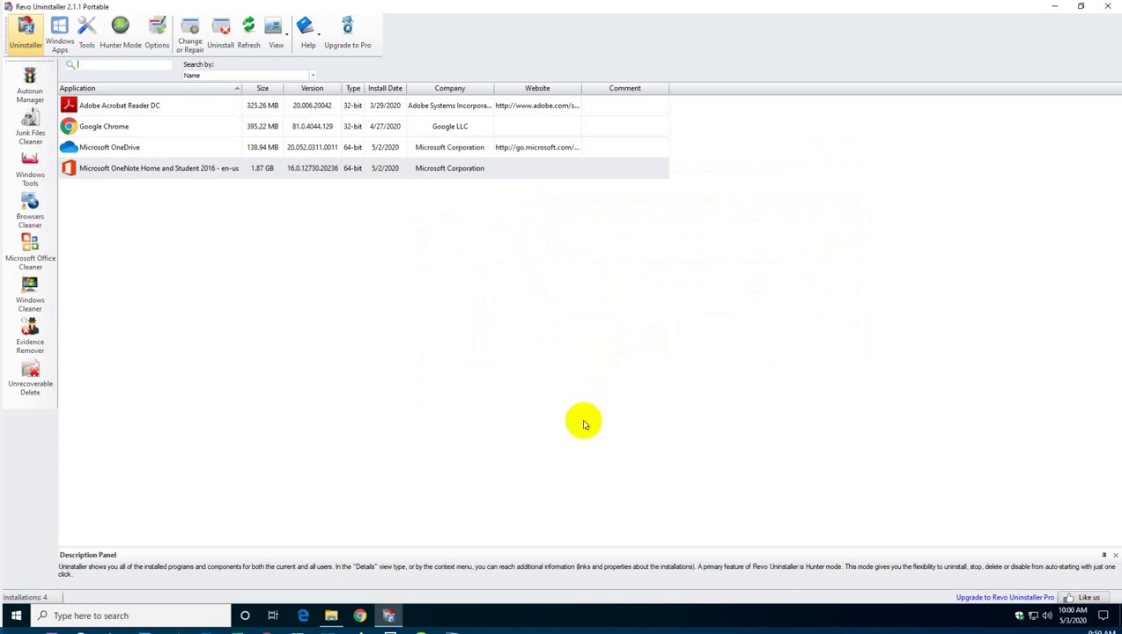